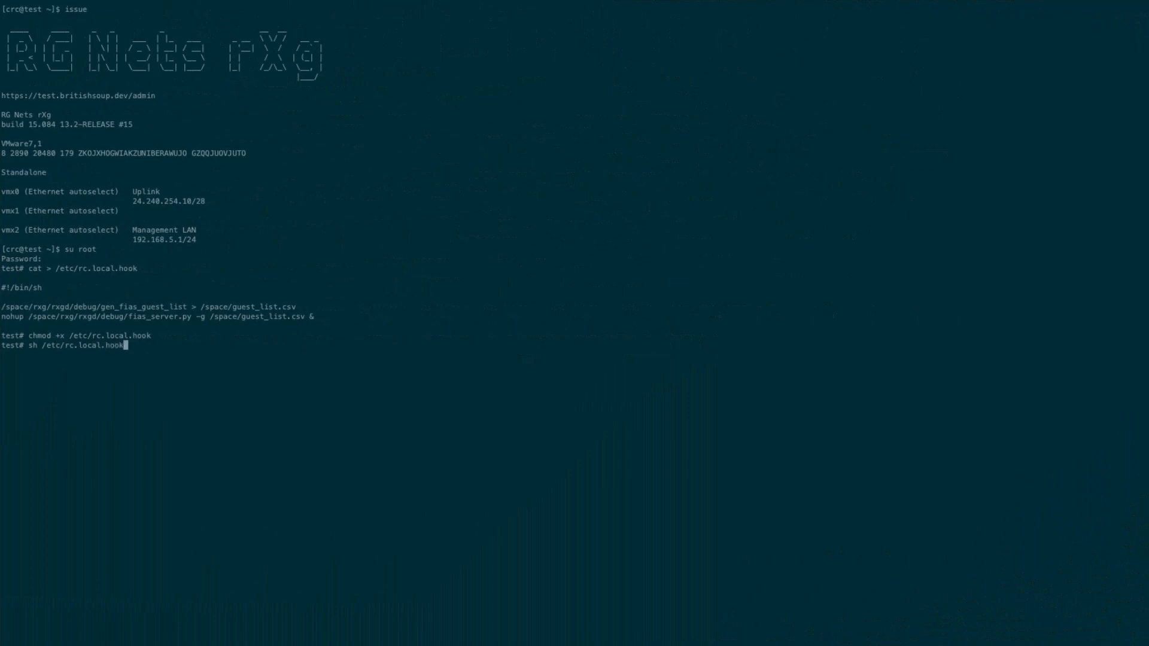
Run the /etc/rc.local.hook script with sh in the root shell
key("Return")
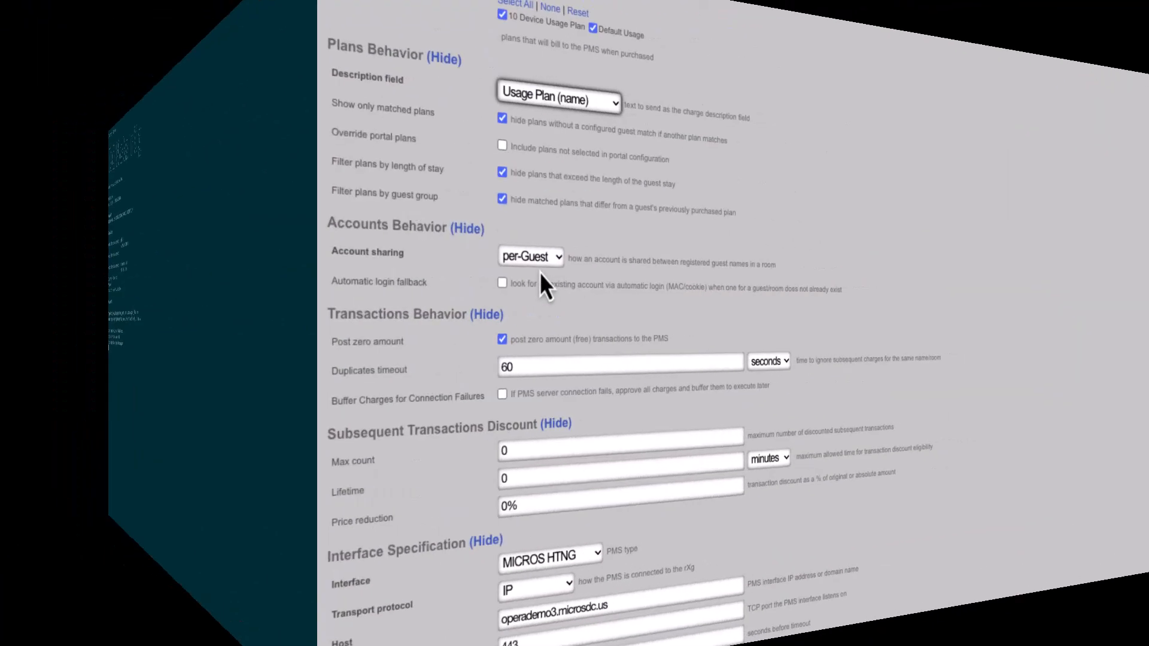
In the rXg admin console, select per-Guest as the PMS server's account sharing mode
left_click(206, 266)
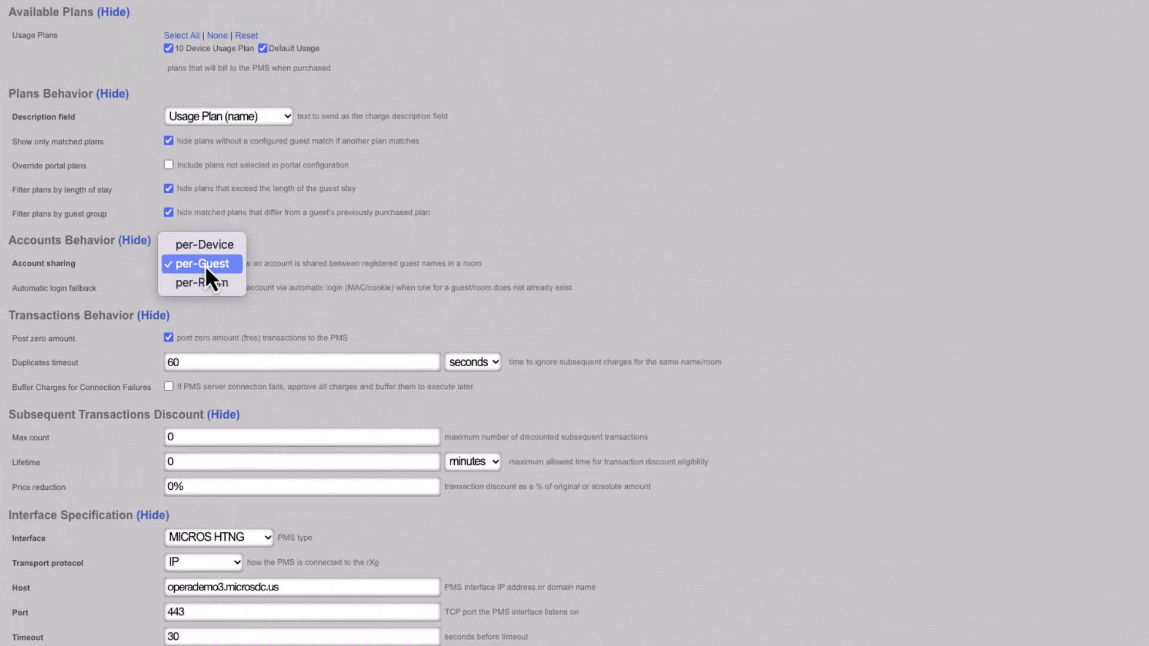
left_click(205, 265)
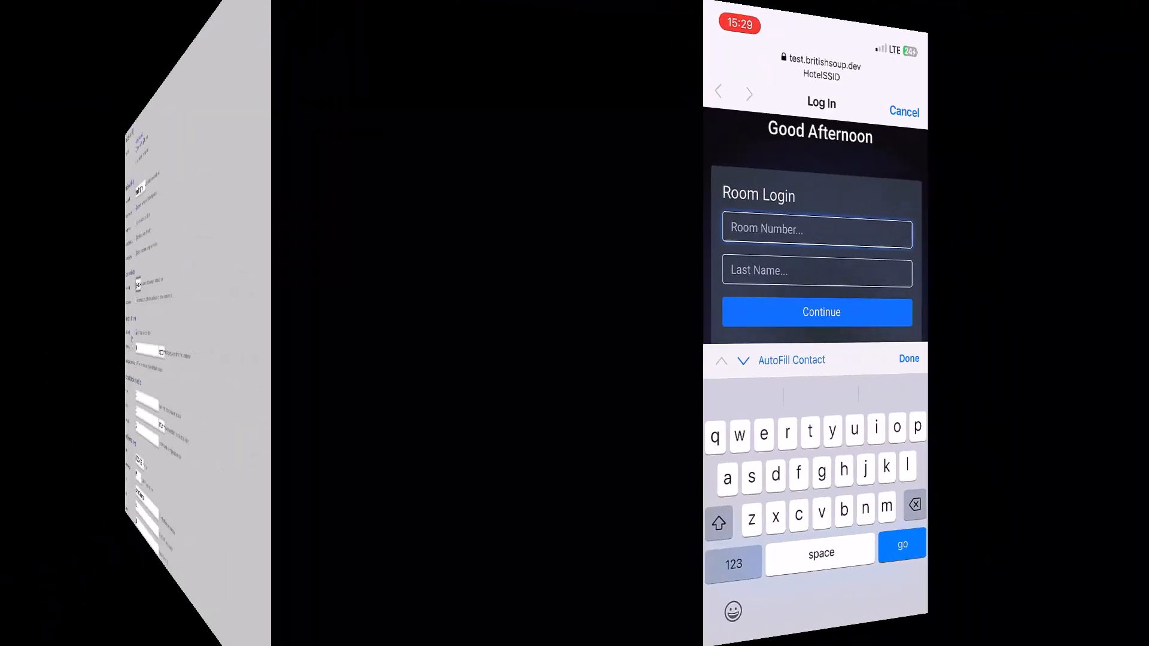
Submit the captive portal's Room Login on the phone with room number 1168 and the guest's last name
type("1168")
left_click(574, 226)
type("Sarek")
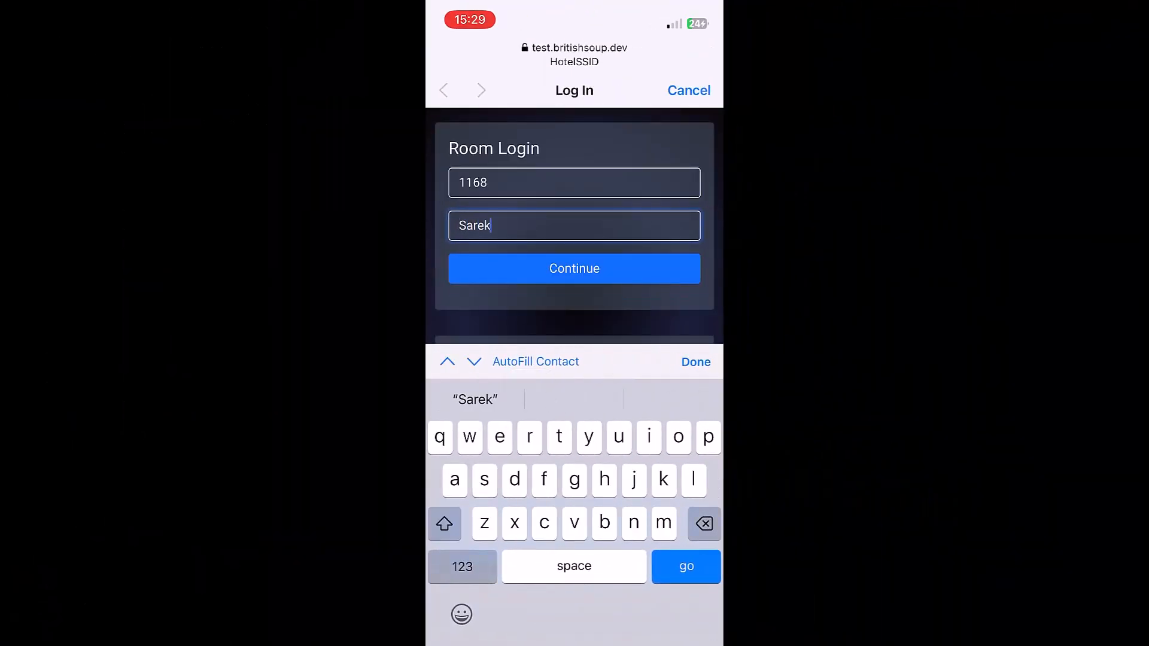
key("Return")
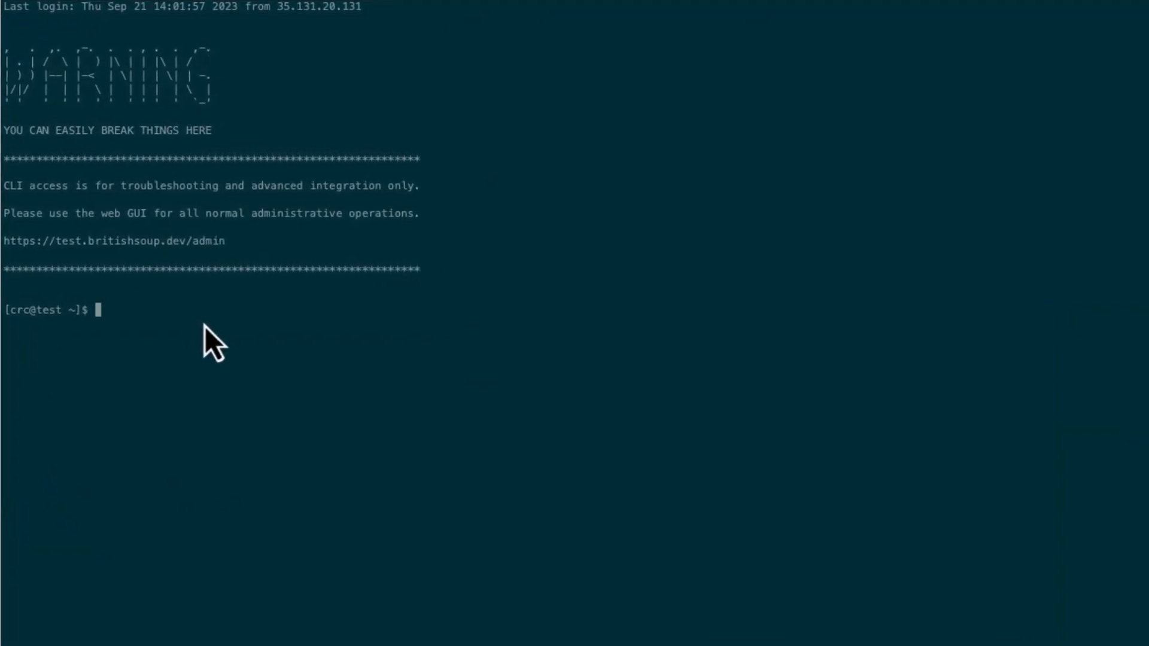
In the terminal, display the system information with the issue command and highlight the long identifier code
type("issue")
key("Return")
double_click(159, 531)
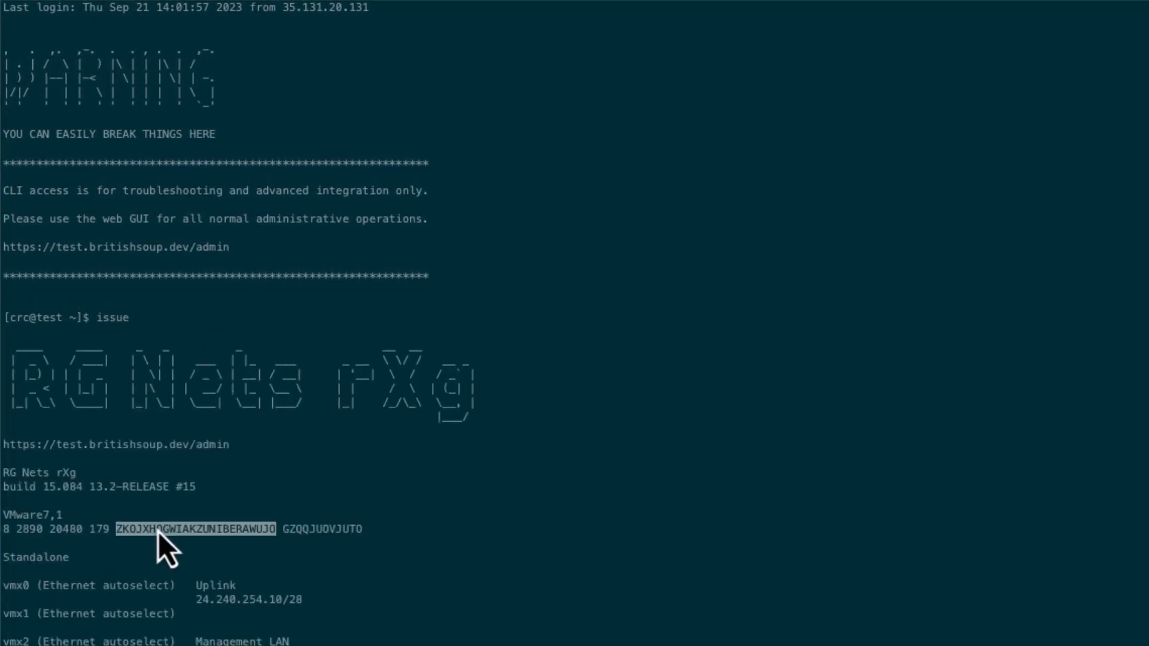
left_click(113, 630)
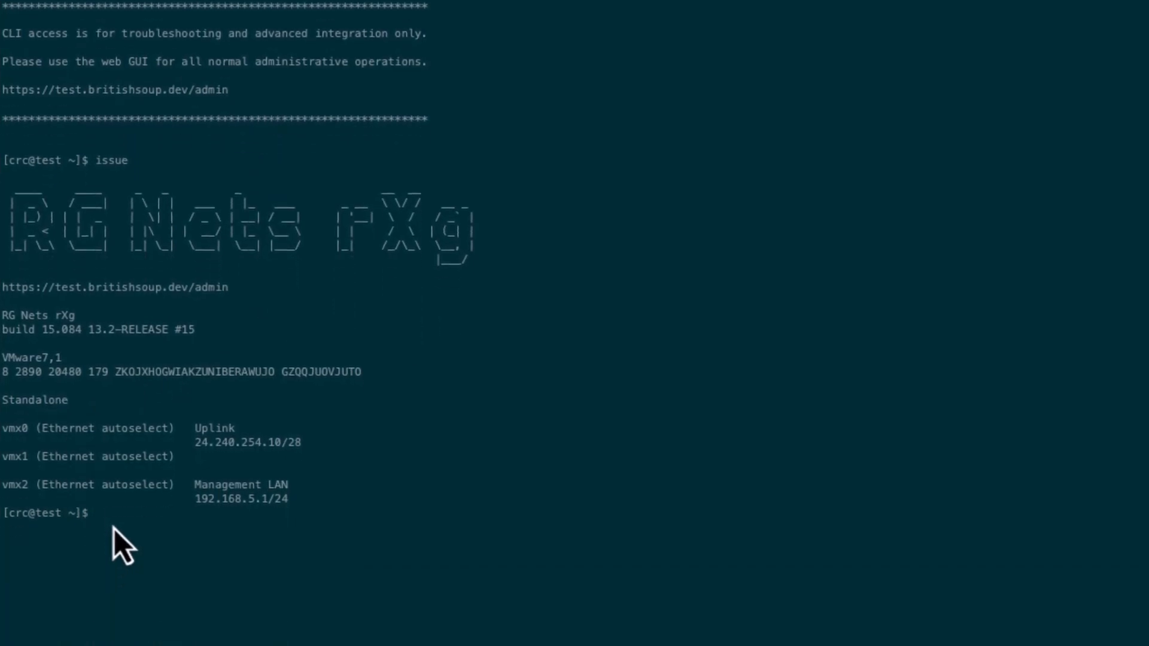
Switch to the root account with su root, supplying the root password
type("su root")
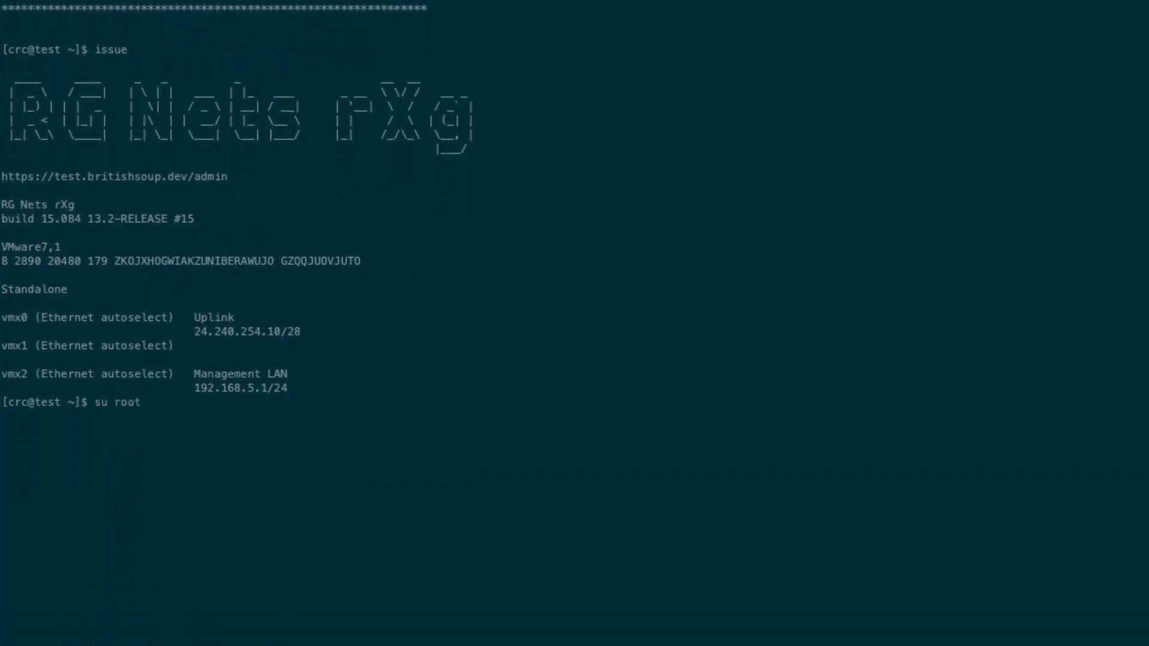
key("Return")
key("Return")
Write the pasted shell script, which generates /space/guest_list.csv and starts fias_server.py under nohup, into /etc/rc.local.hook
key("super+v")
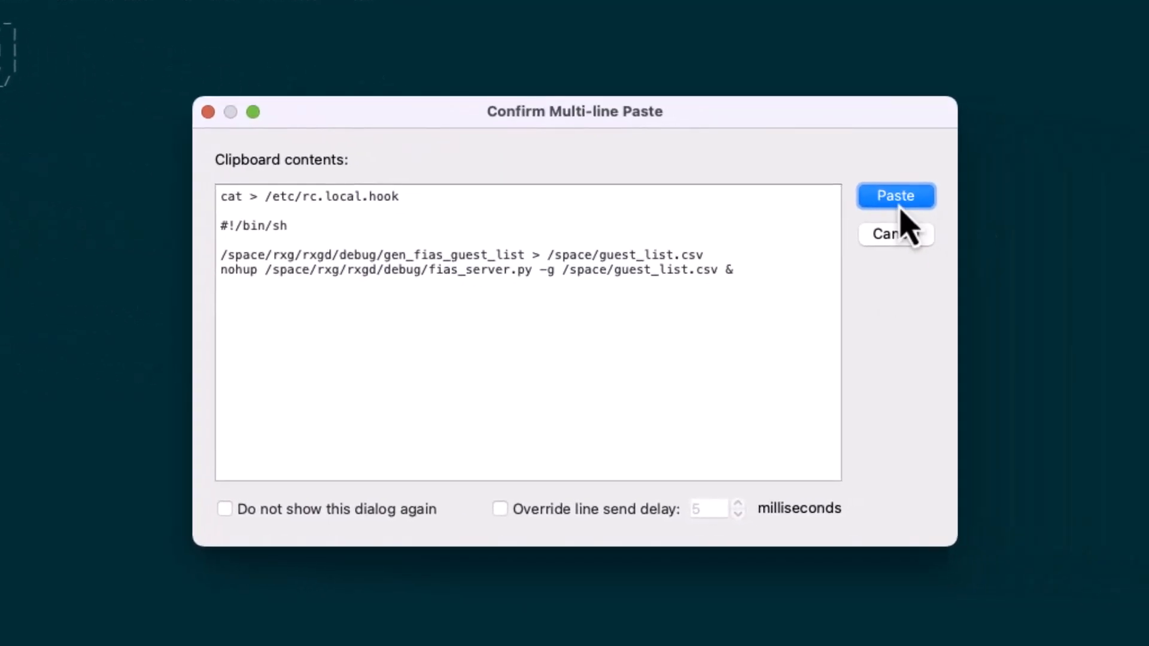
left_click(900, 209)
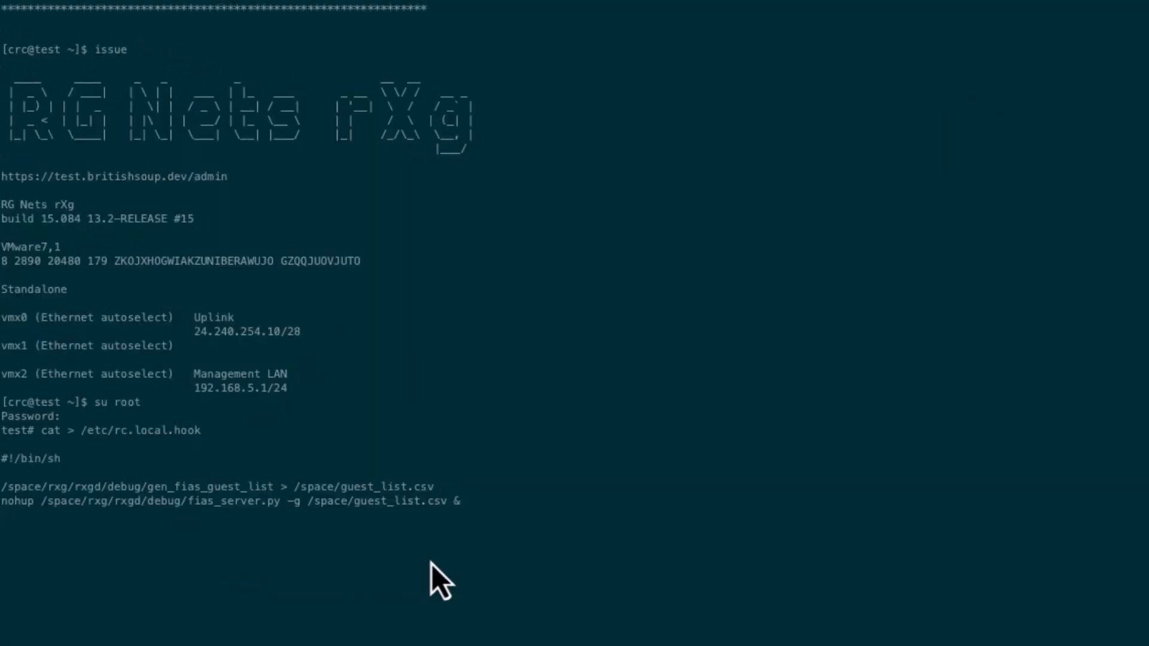
key("Return")
key("ctrl+d")
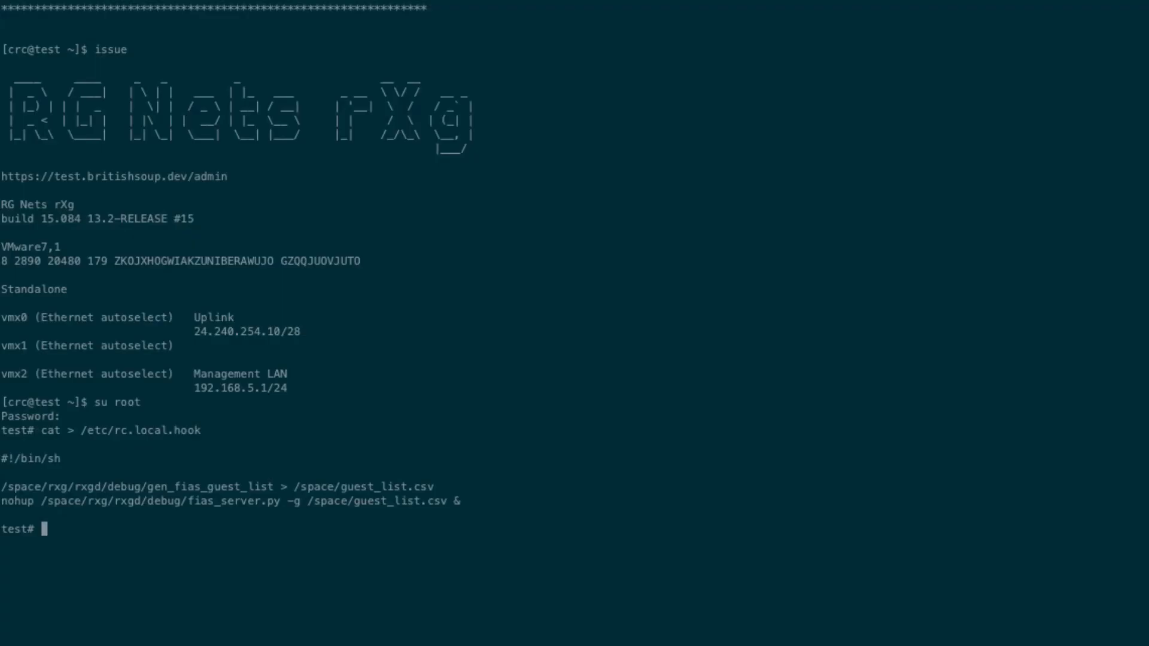
Make /etc/rc.local.hook executable with chmod +x and run it with sh
type("chmod +x /etc/rc.loc")
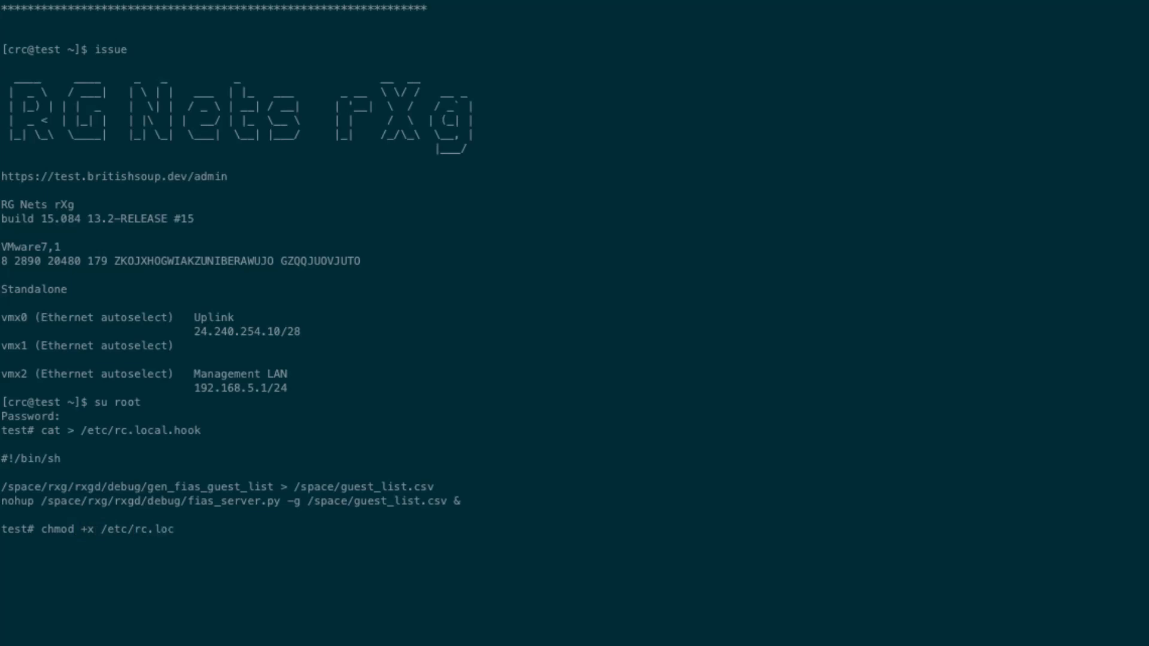
type("al.hook")
key("Return")
type("sh /etc/rc.local.hook")
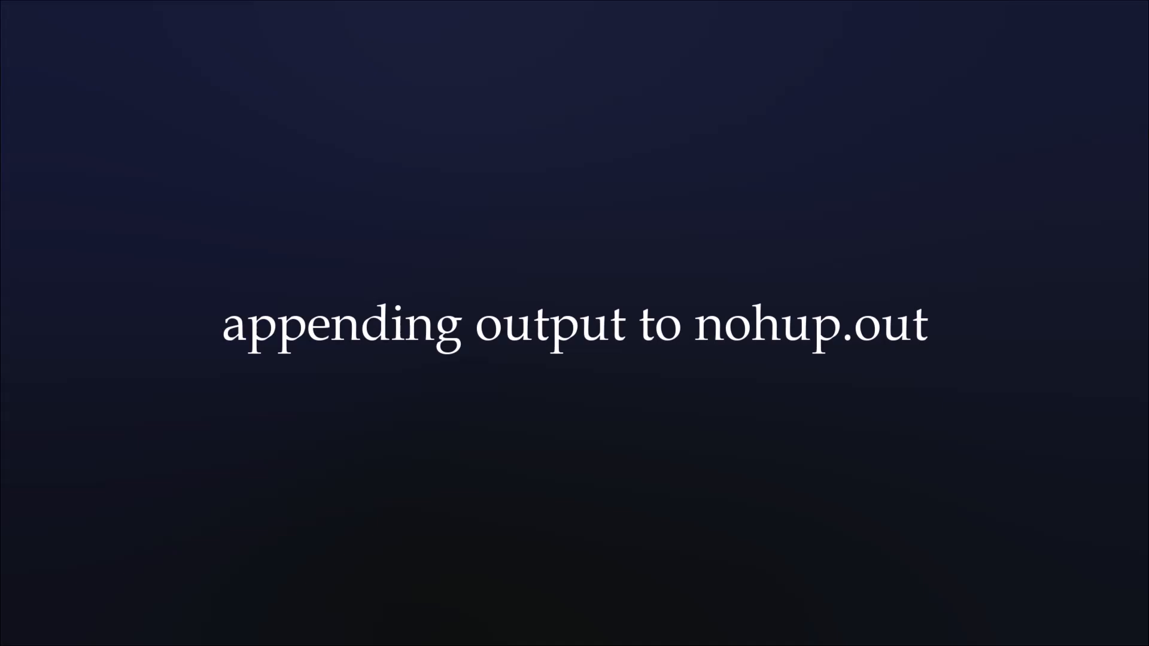
key("Return")
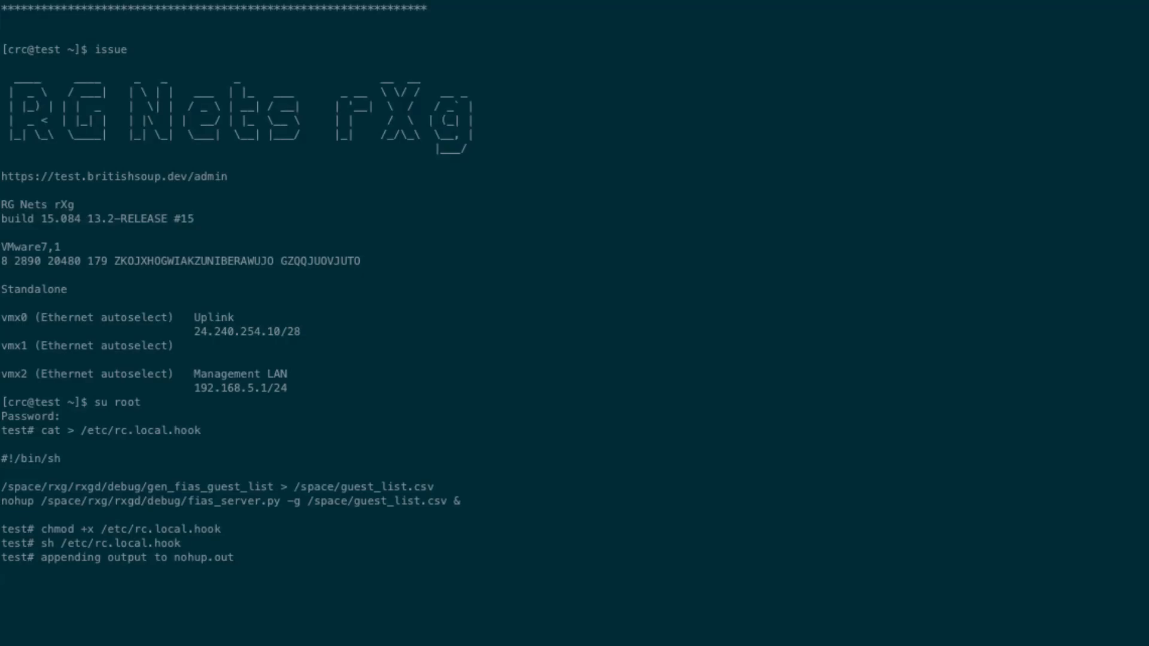
List the running FIAS processes with ps ax | grep fias
key("Return")
type("ps ax | grep fias")
key("Return")
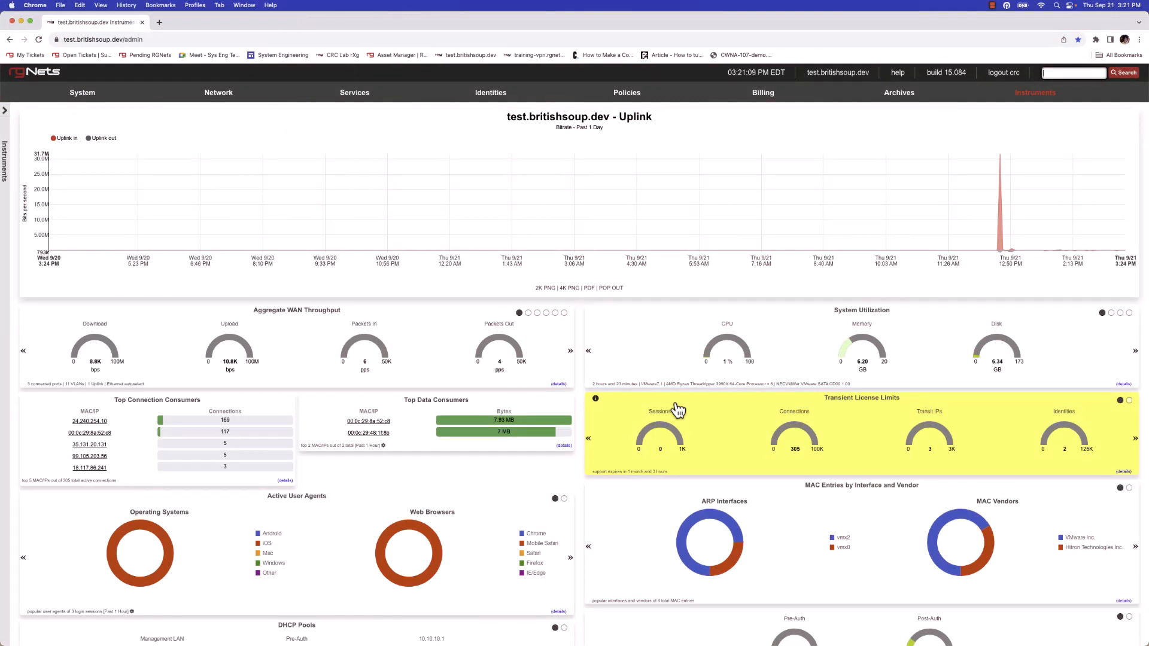
In the rXg web admin's billing gateways, start a new PMS server named "Internal FIAS PMS"
mouse_move(754, 102)
left_click(737, 141)
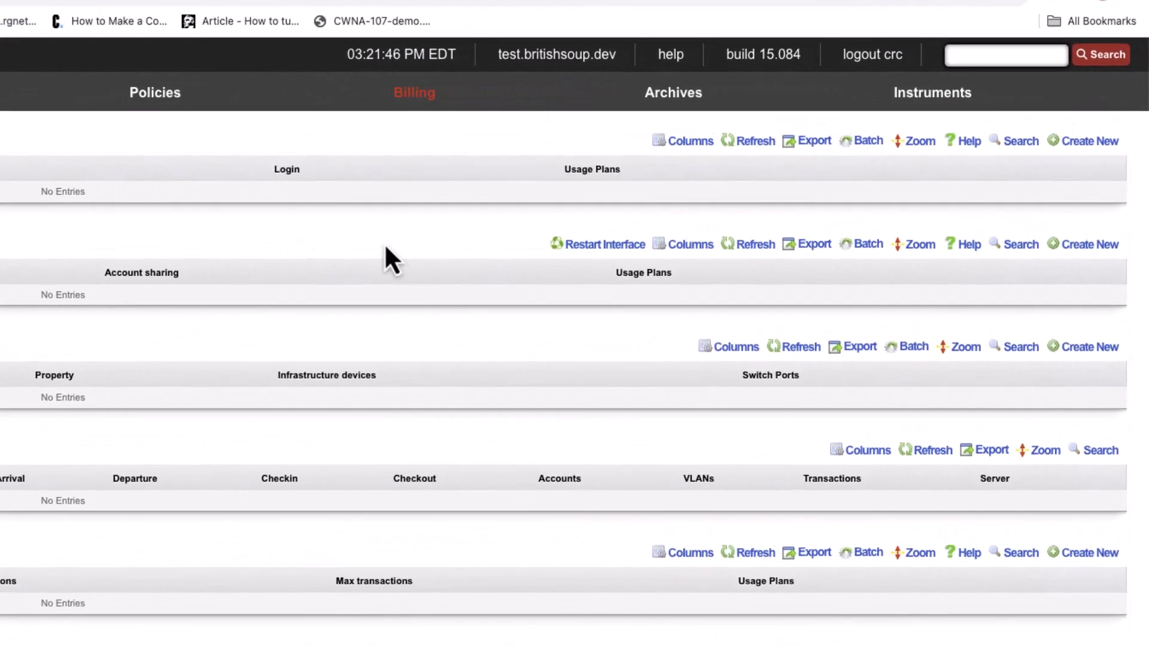
left_click(1071, 248)
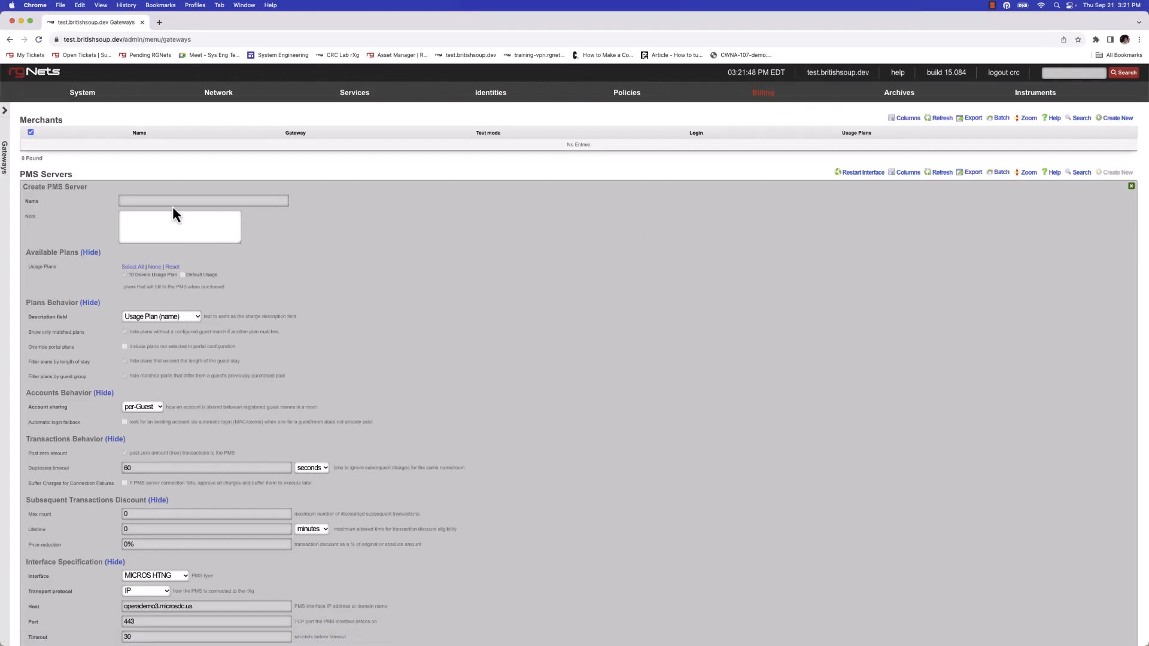
left_click(168, 203)
type("Internal FIAS PMS")
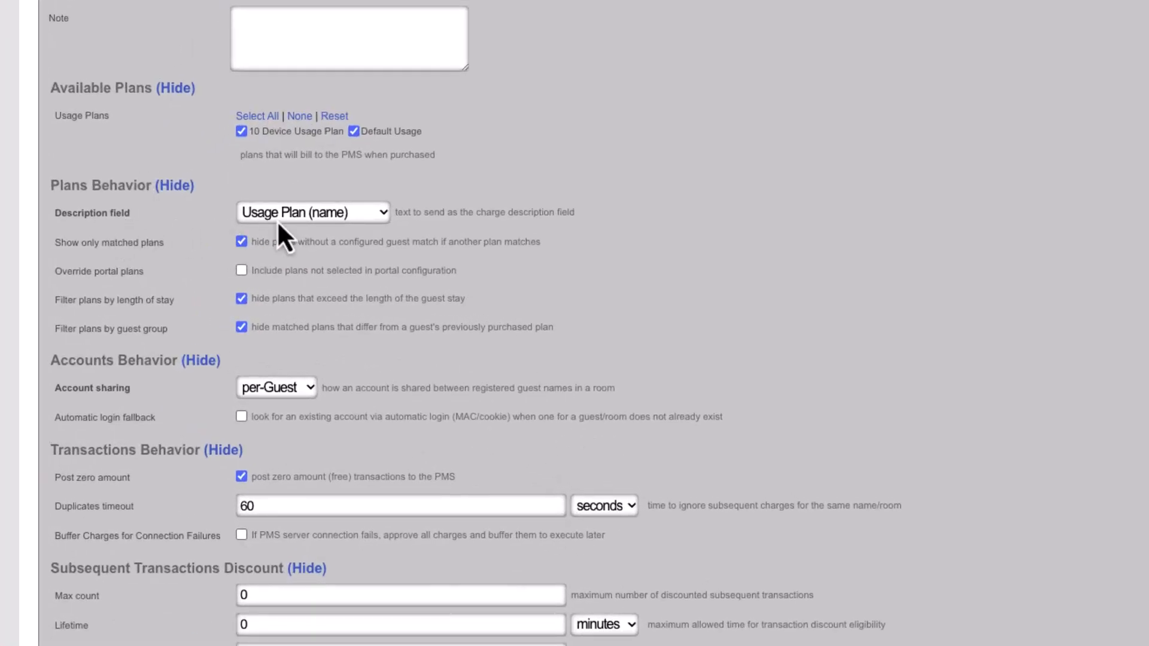
Choose Usage Plan (name) as the charge description field and per-Guest as the account sharing mode
left_click(277, 213)
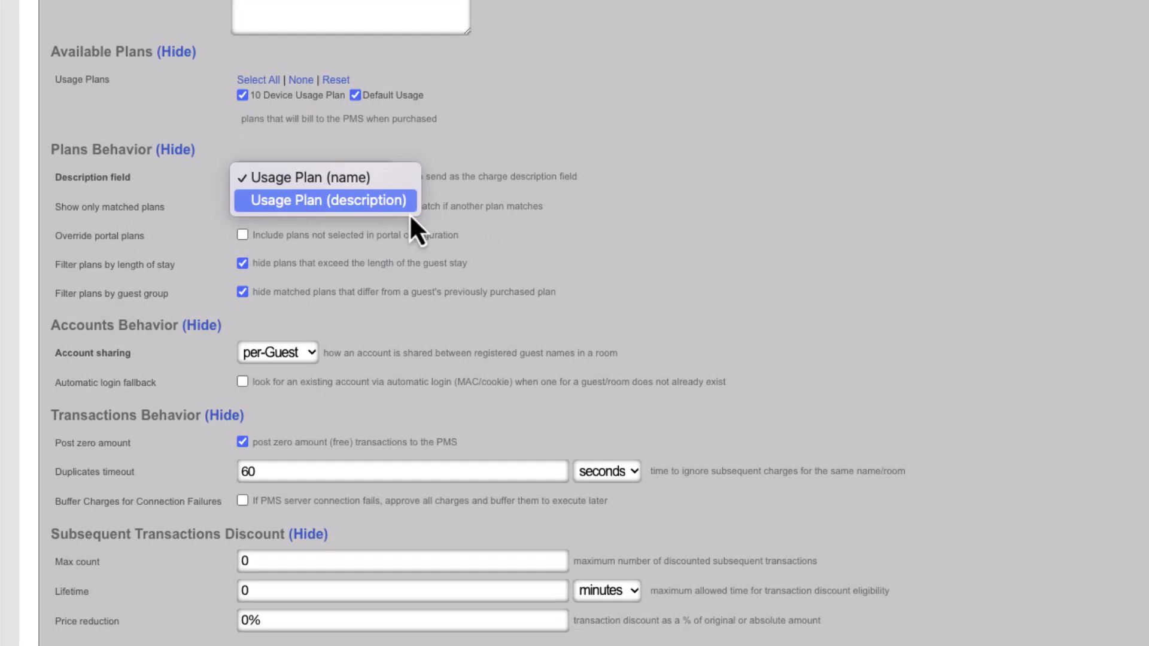
left_click(323, 182)
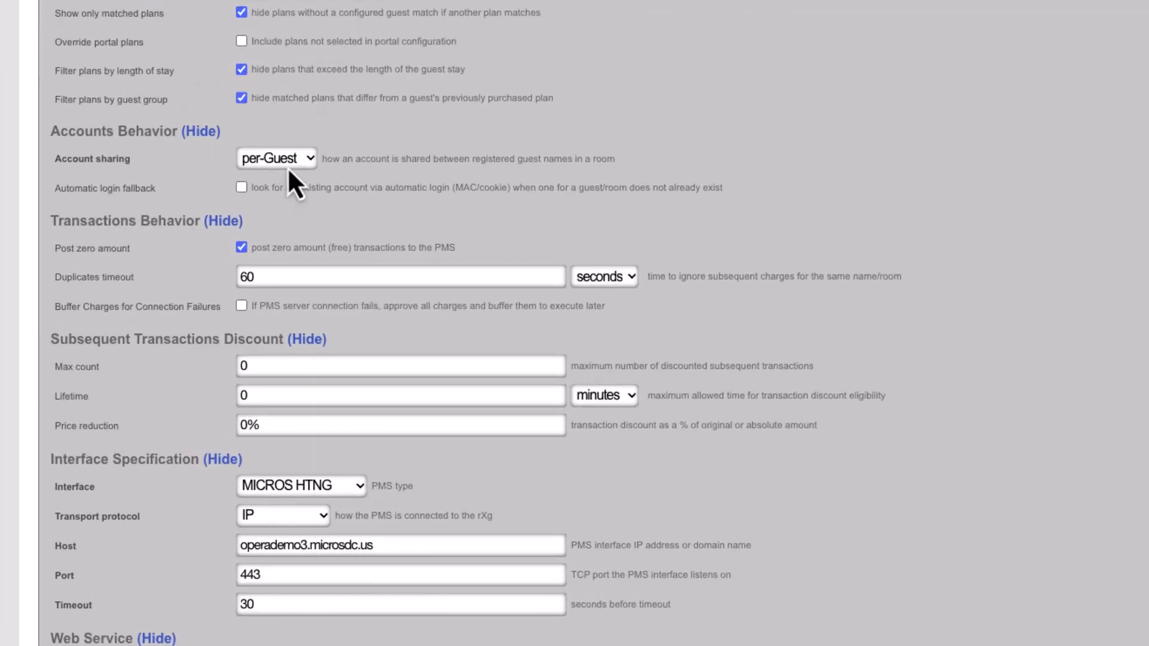
left_click(288, 166)
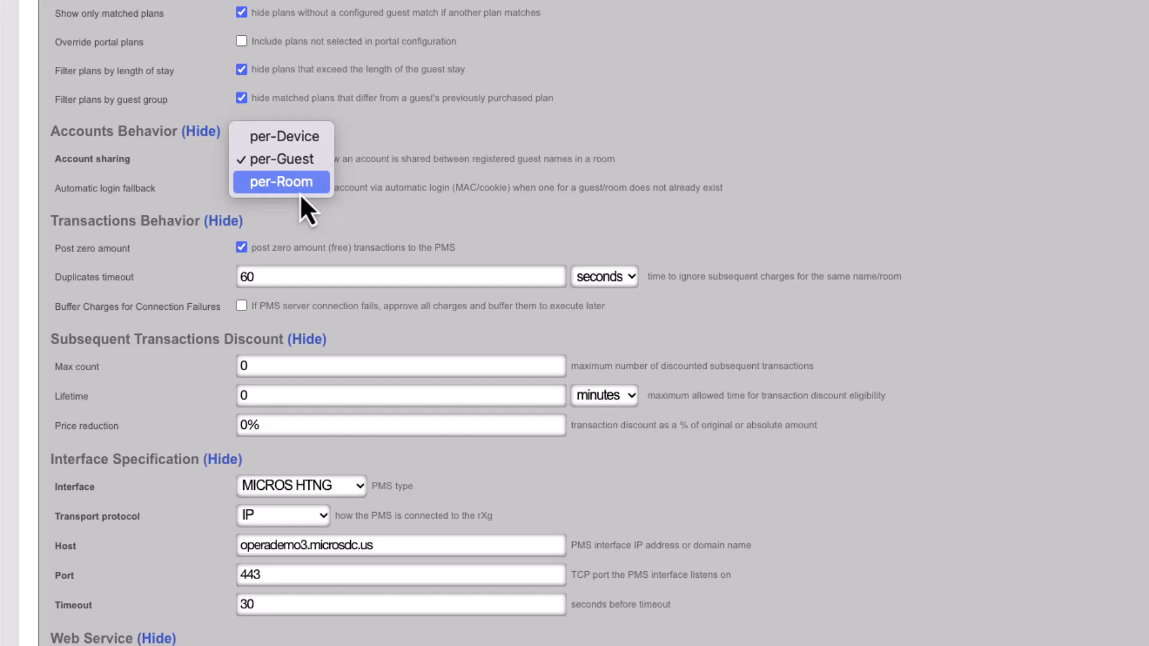
left_click(285, 161)
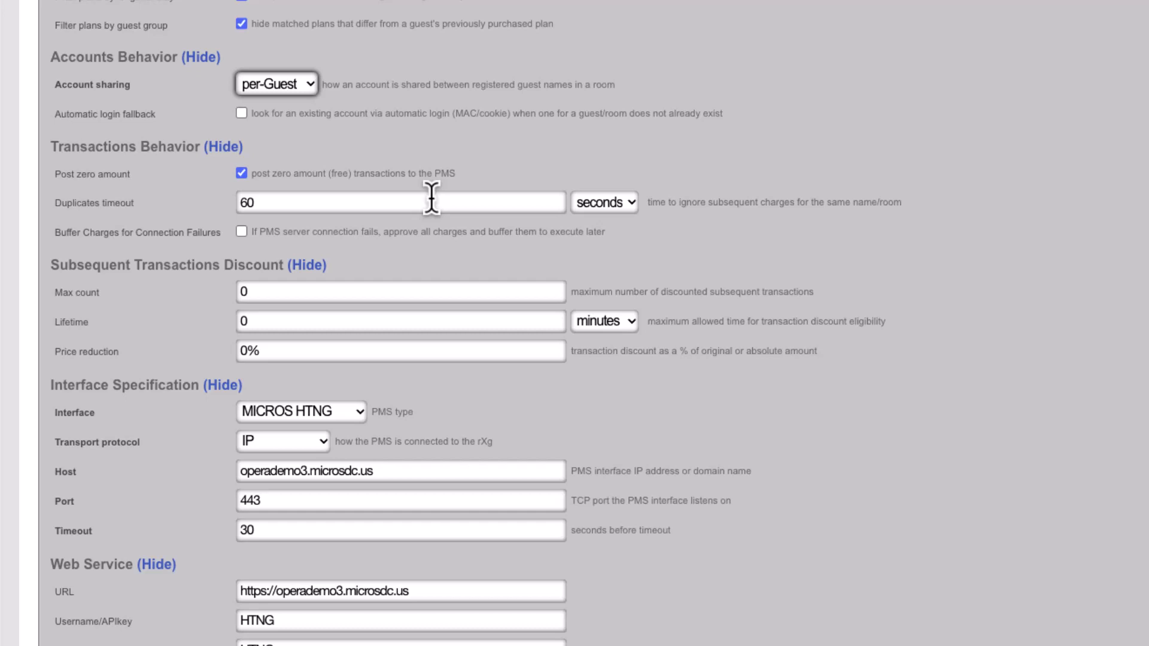
Enable Buffer Charges for Connection Failures, reviewing the duplicates timeout and subsequent transactions discount settings
left_click_drag(239, 202, 256, 203)
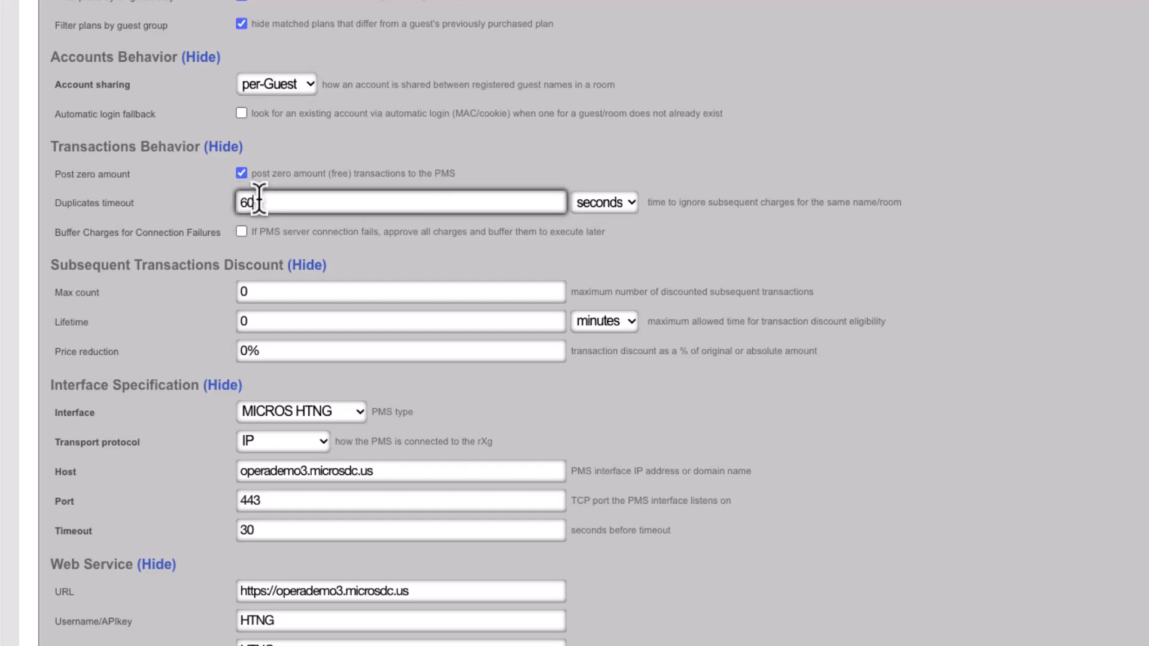
left_click(444, 161)
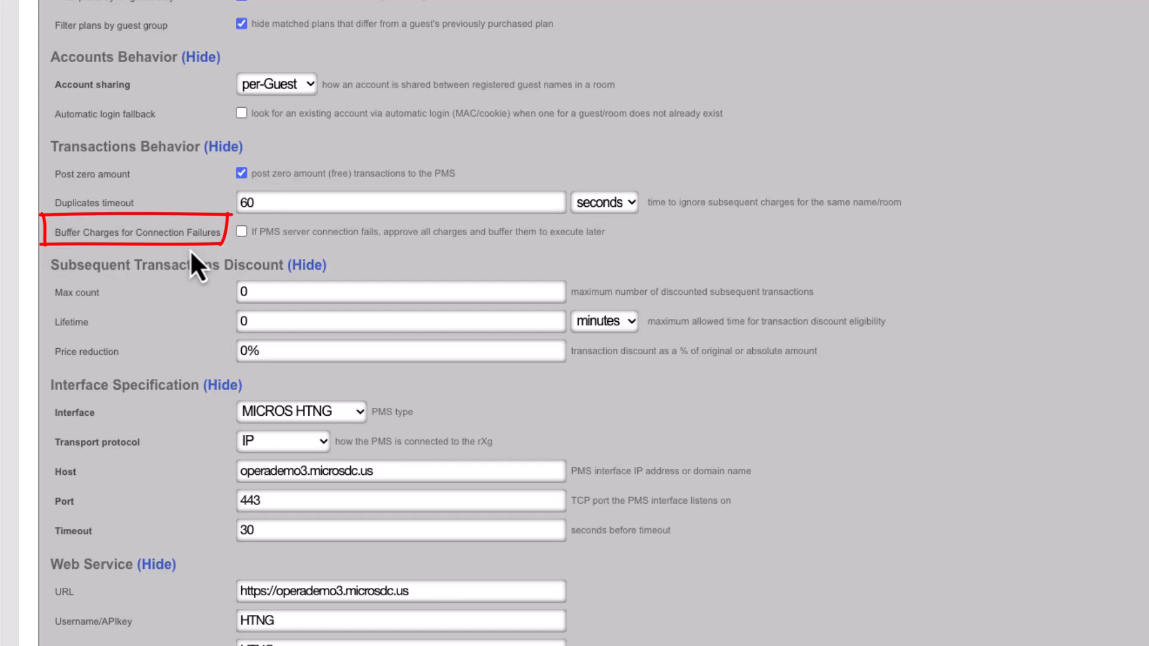
left_click(241, 232)
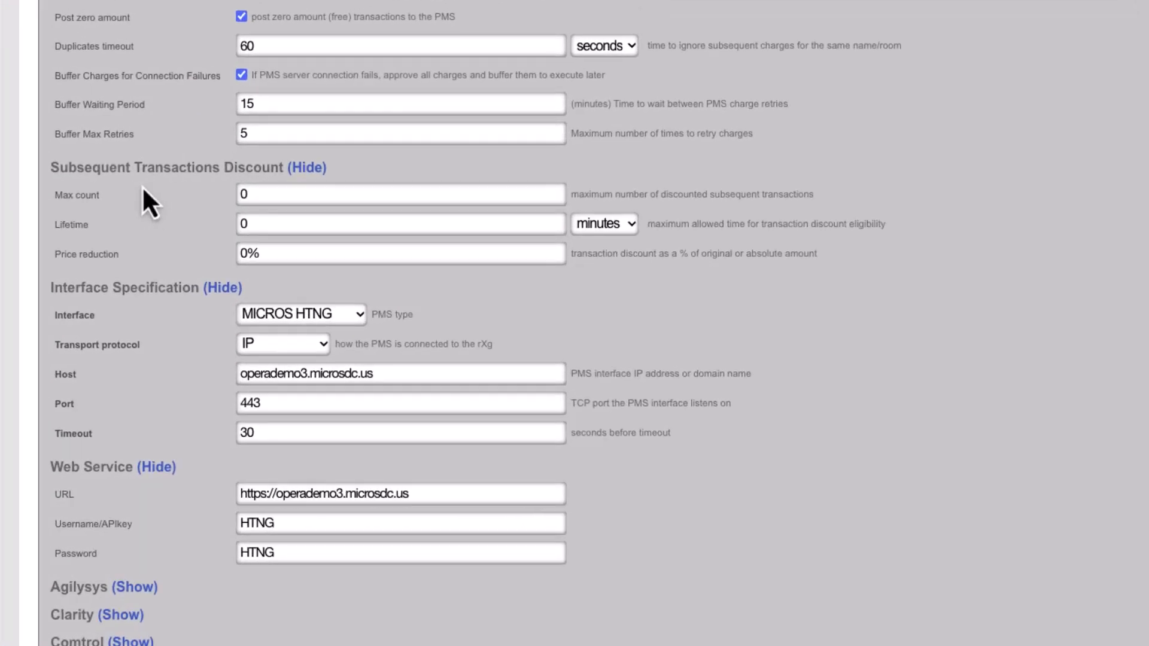
left_click(239, 195)
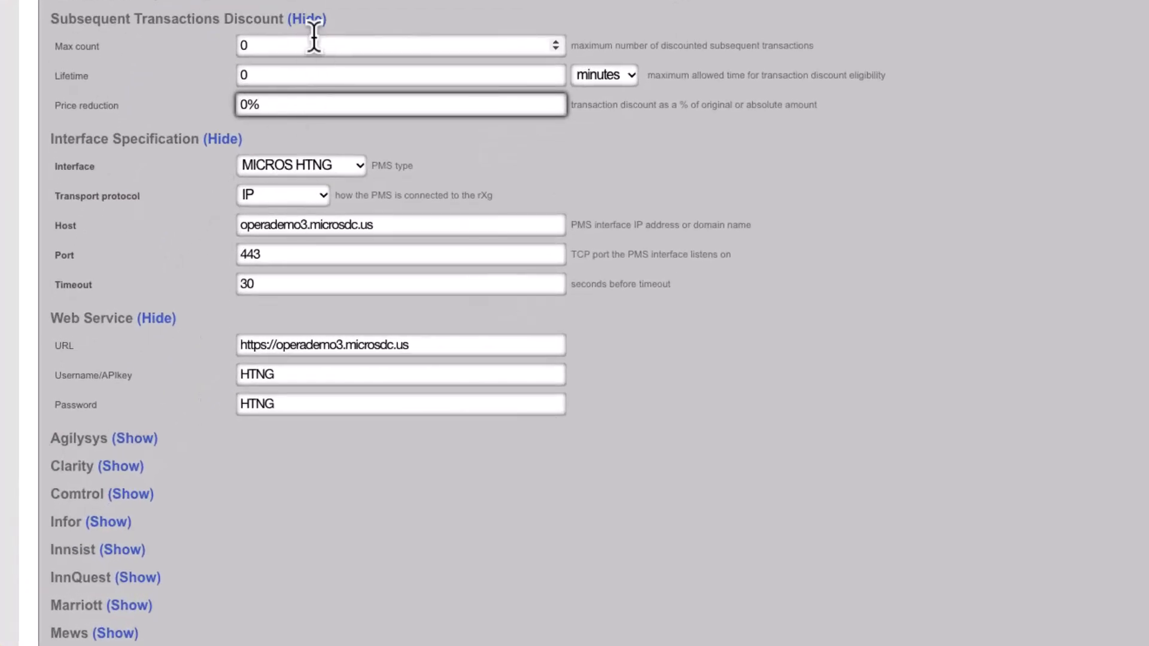
Set the PMS interface to MICROS FIAS and its host to 127.0.0.1
left_click(285, 166)
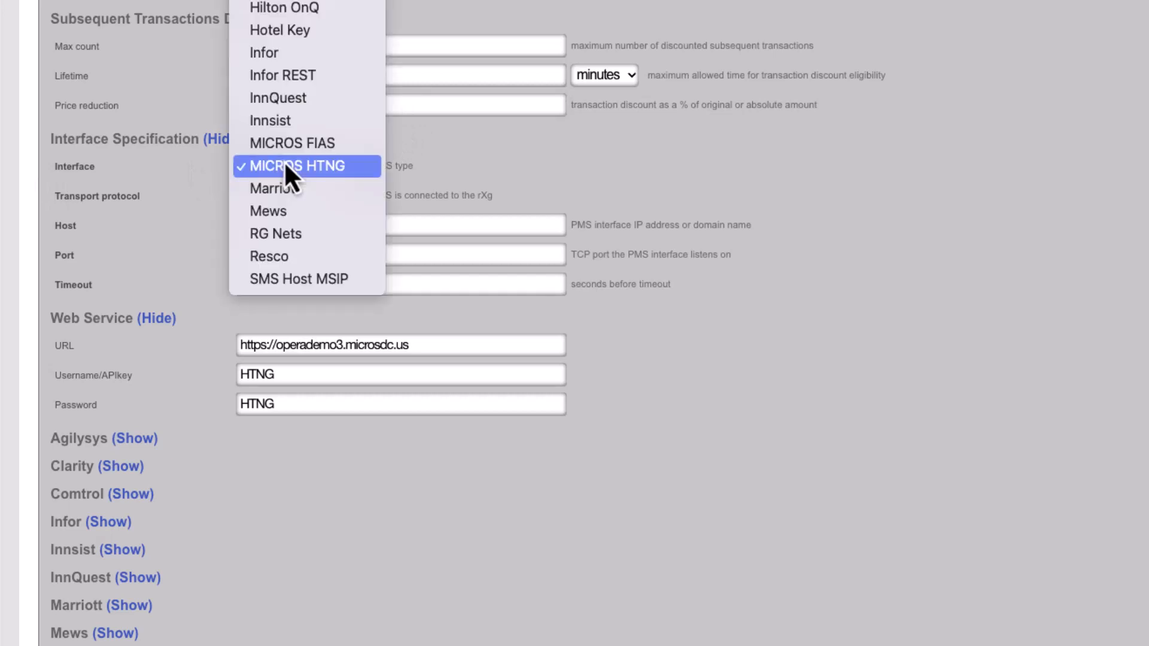
left_click(324, 154)
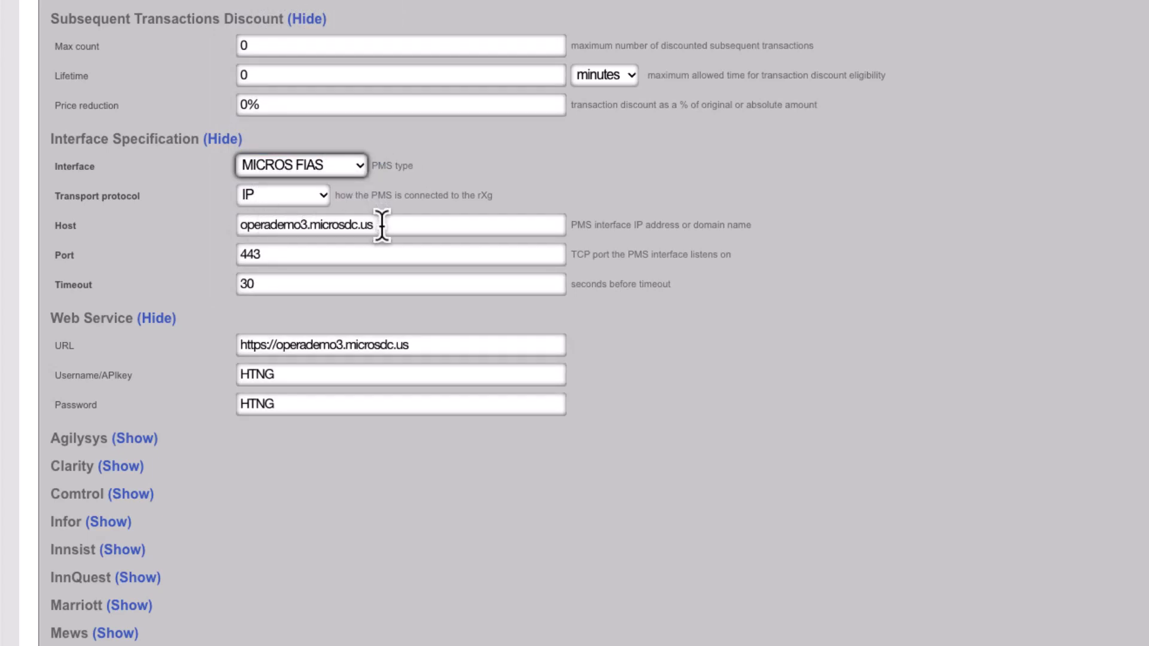
left_click_drag(379, 223, 84, 239)
key("BackSpace")
type("127.0.0.1")
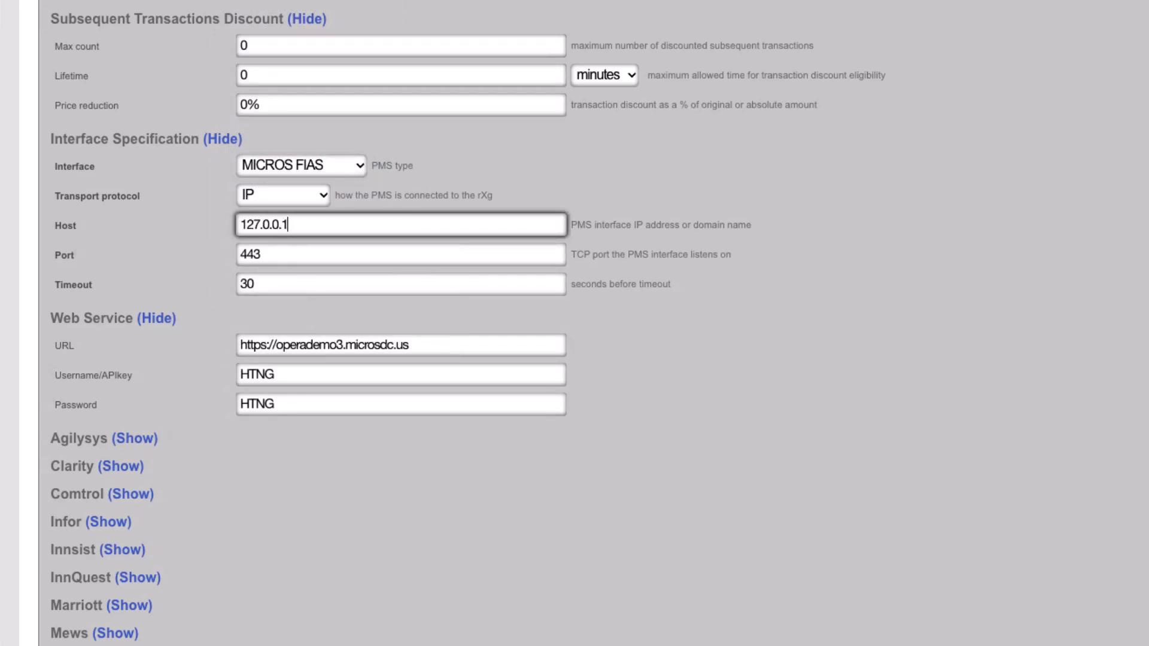
Set the PMS interface's TCP port to 5010
left_click(267, 255)
key("BackSpace")
key("BackSpace")
key("BackSpace")
type("5010")
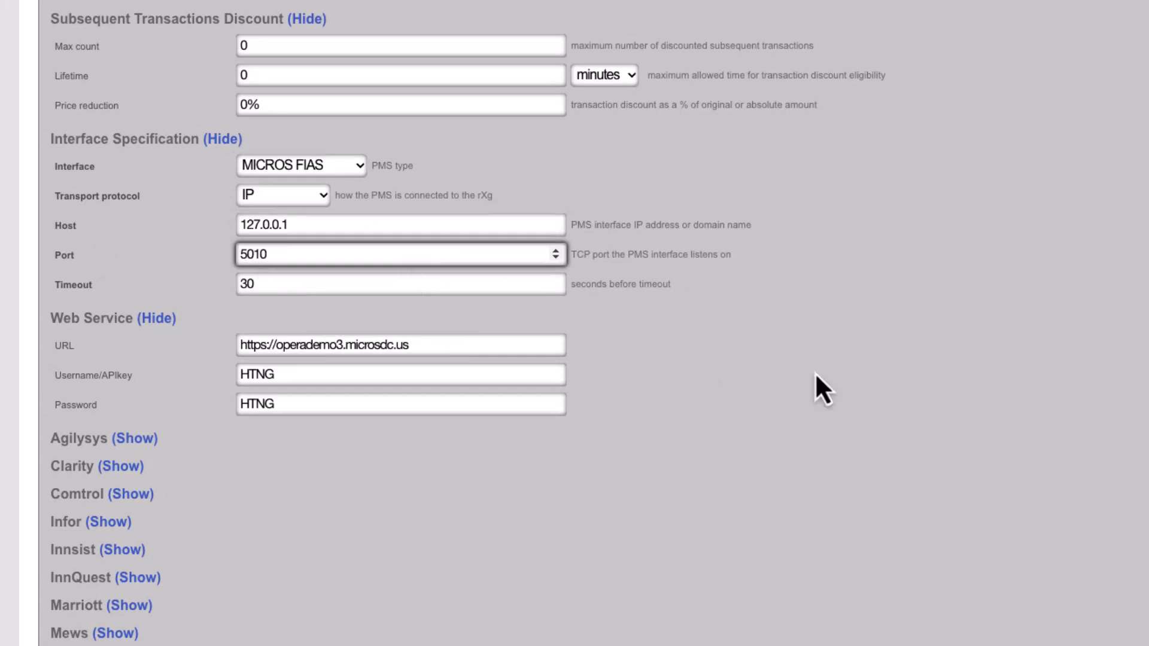
left_click(816, 374)
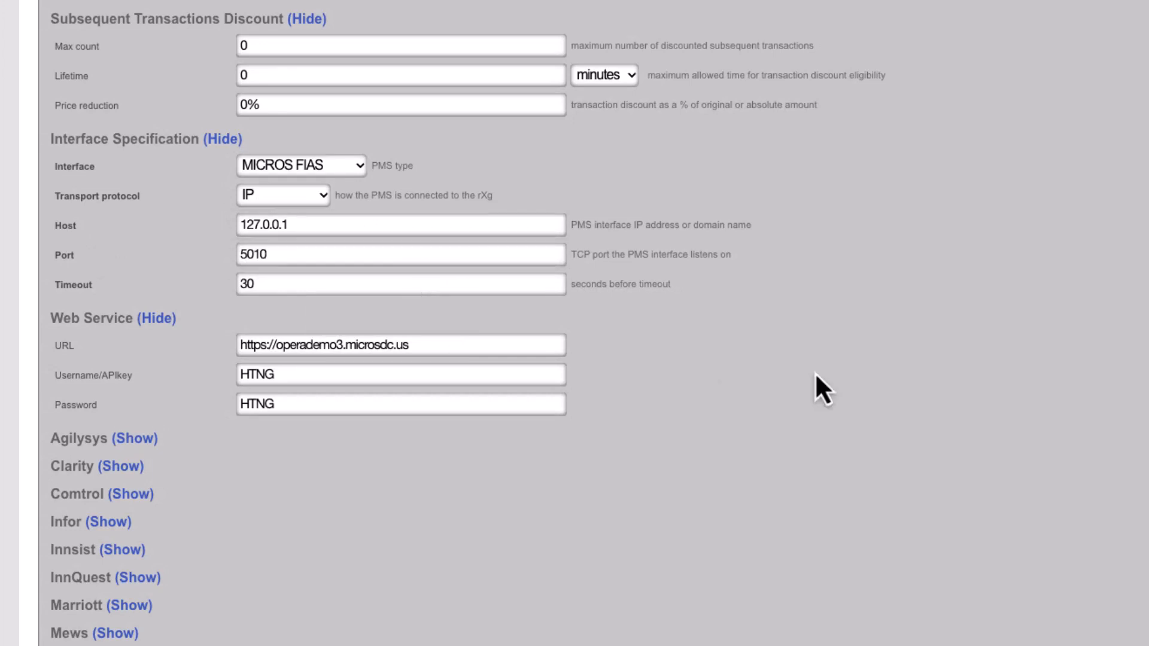
Expand the MICROS FIAS settings to review them, and create the PMS server
scroll(441, 285, "down", 12)
scroll(227, 161, "up", 1)
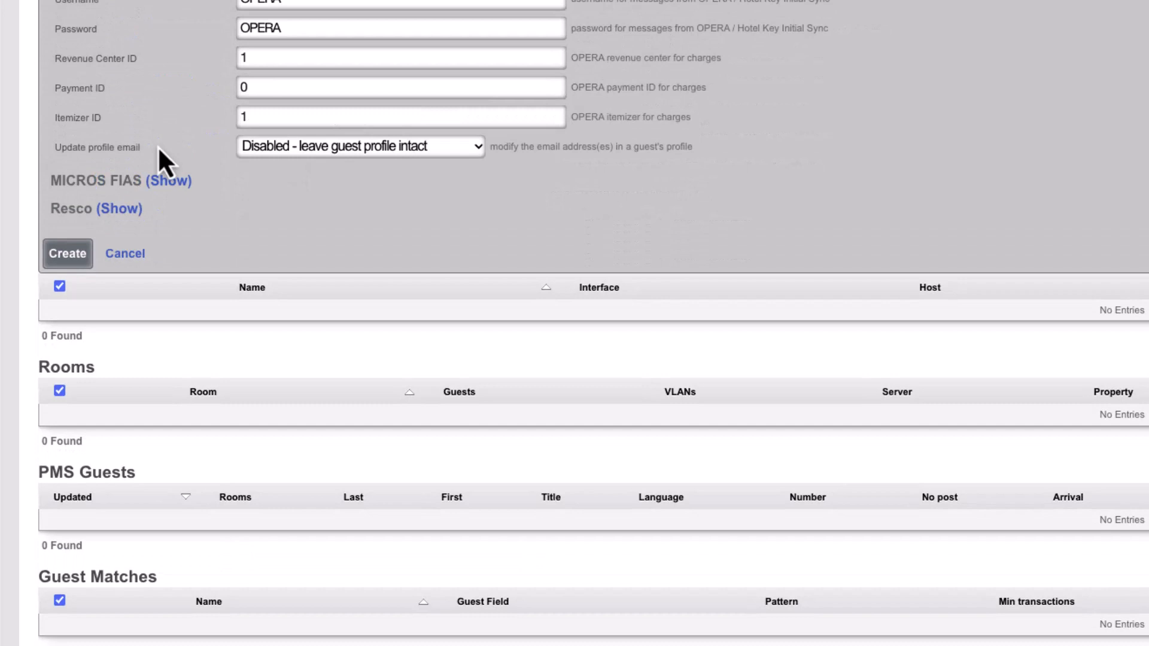
left_click(160, 181)
scroll(295, 149, "down", 5)
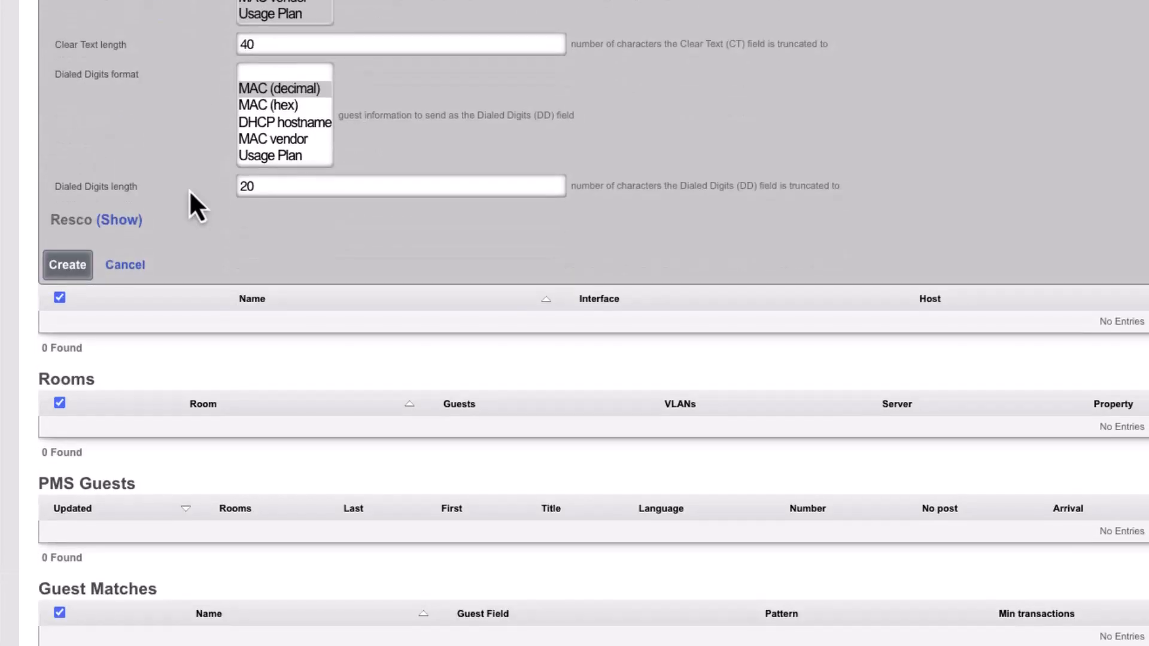
scroll(191, 198, "down", 1)
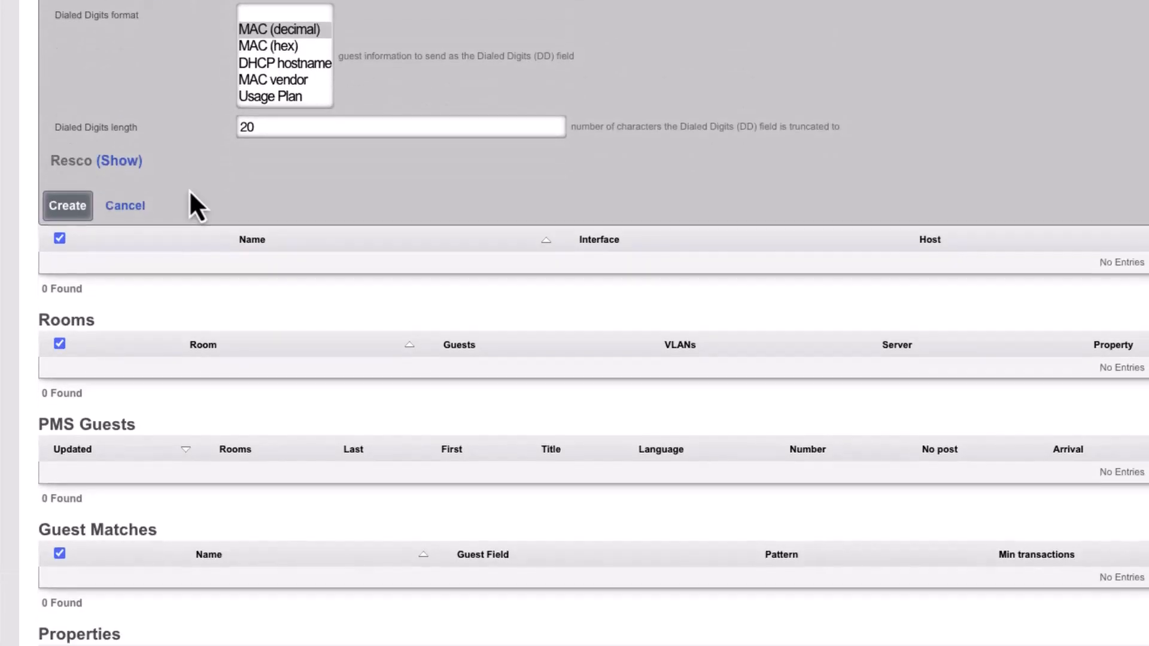
left_click(68, 210)
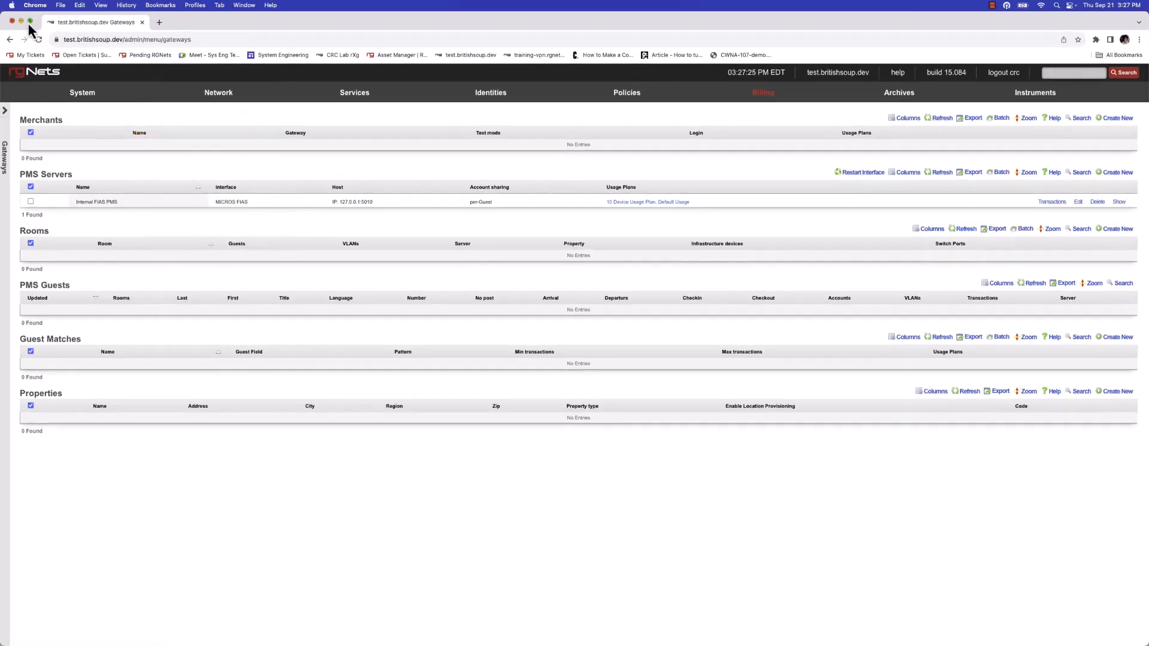
Reload the gateways page and review the rooms and PMS guests imported from the Internal FIAS PMS server
left_click(37, 38)
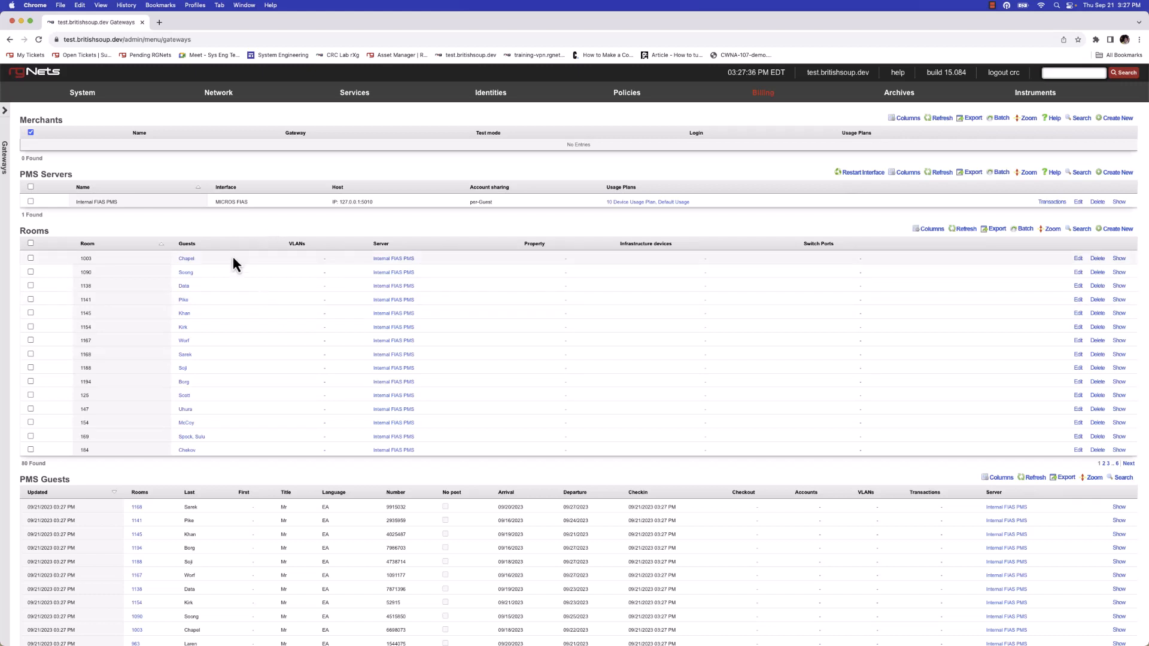
scroll(233, 259, "down", 3)
scroll(233, 259, "down", 4)
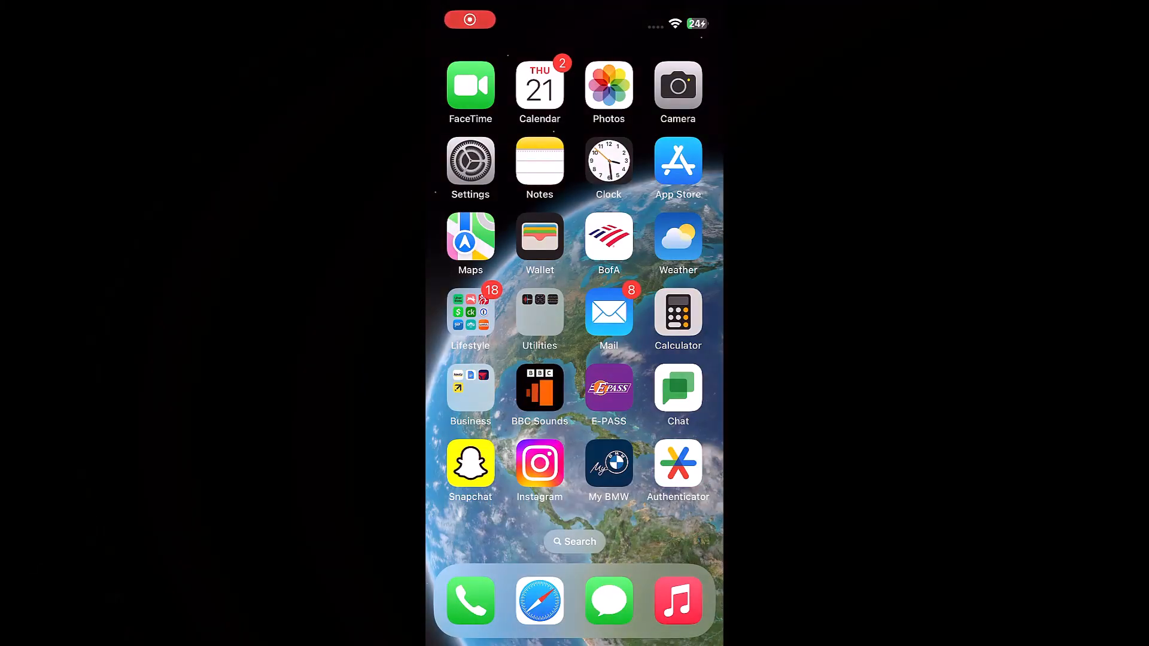
Switch to the phone's Wi-Fi settings and join the HotelSSID network
left_click(471, 161)
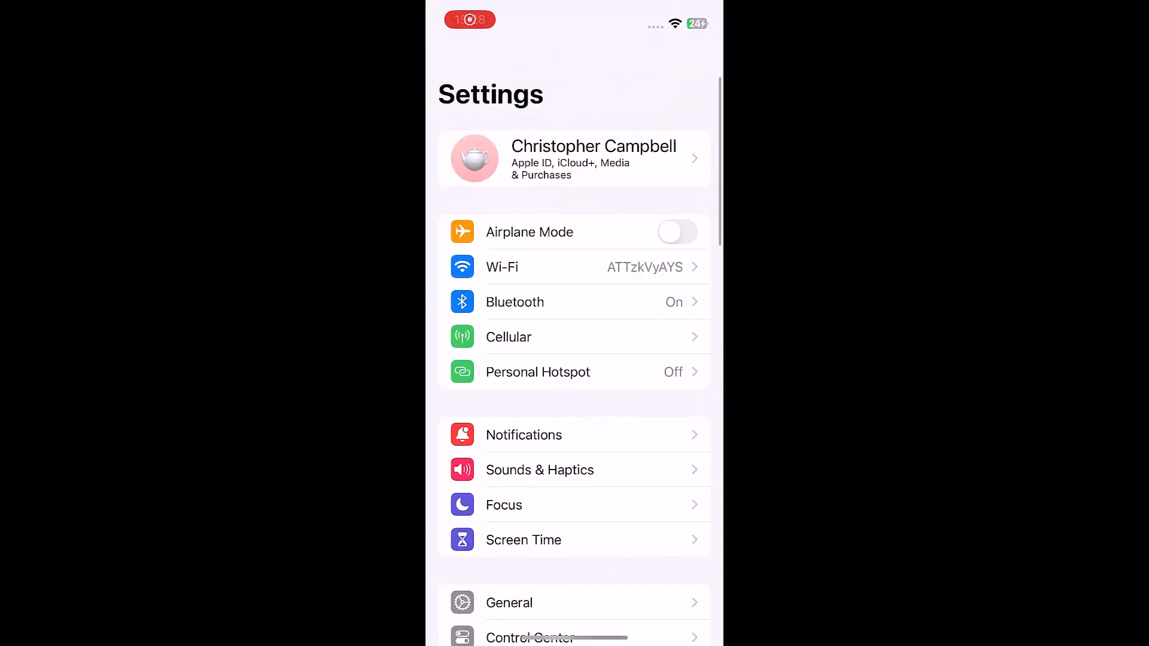
left_click(502, 267)
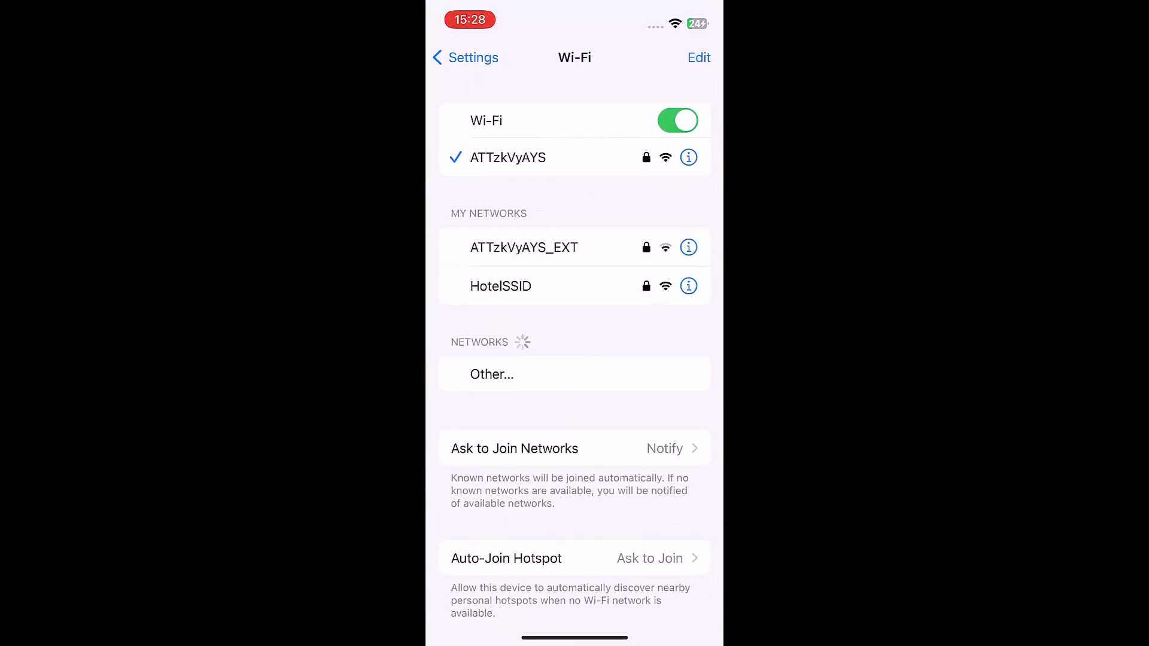
left_click(500, 286)
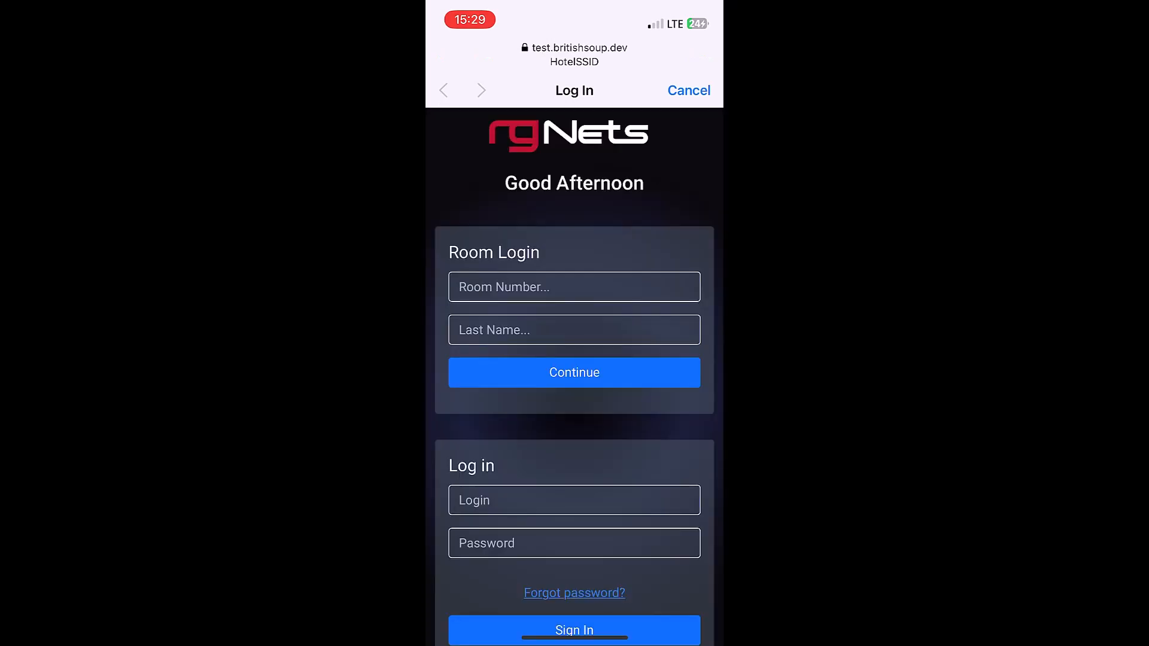
Log in through the portal's Room Login with room number 1168 and the guest's last name
left_click(574, 287)
left_click(462, 567)
type("11")
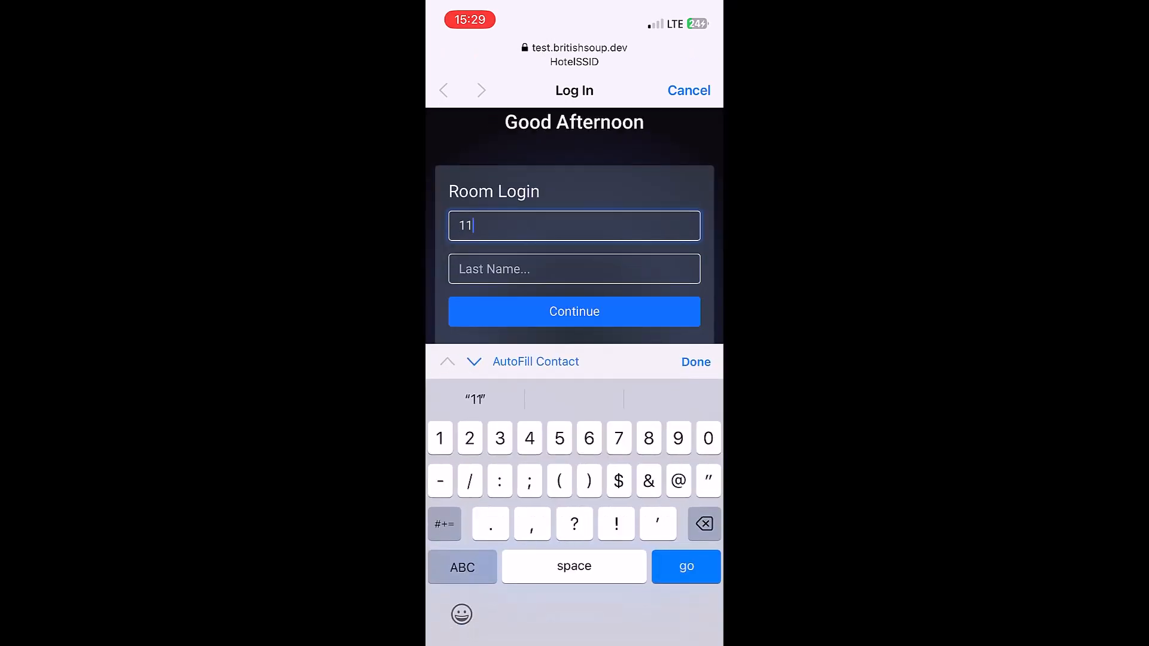
type("68")
left_click(574, 268)
type("Sarek")
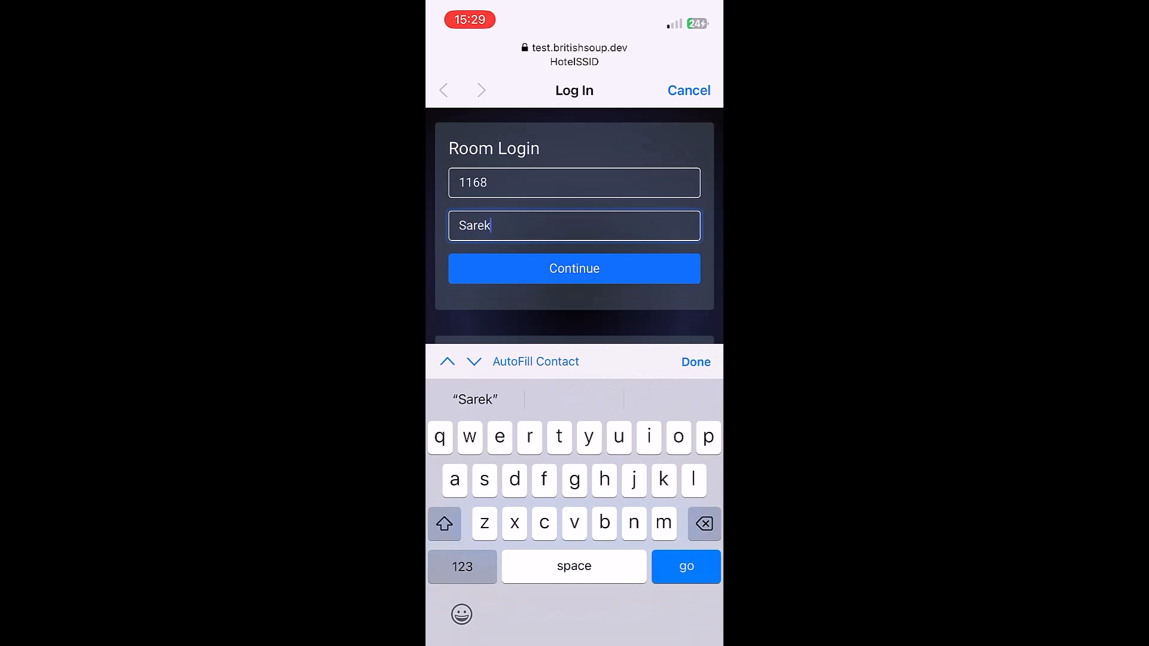
key("Return")
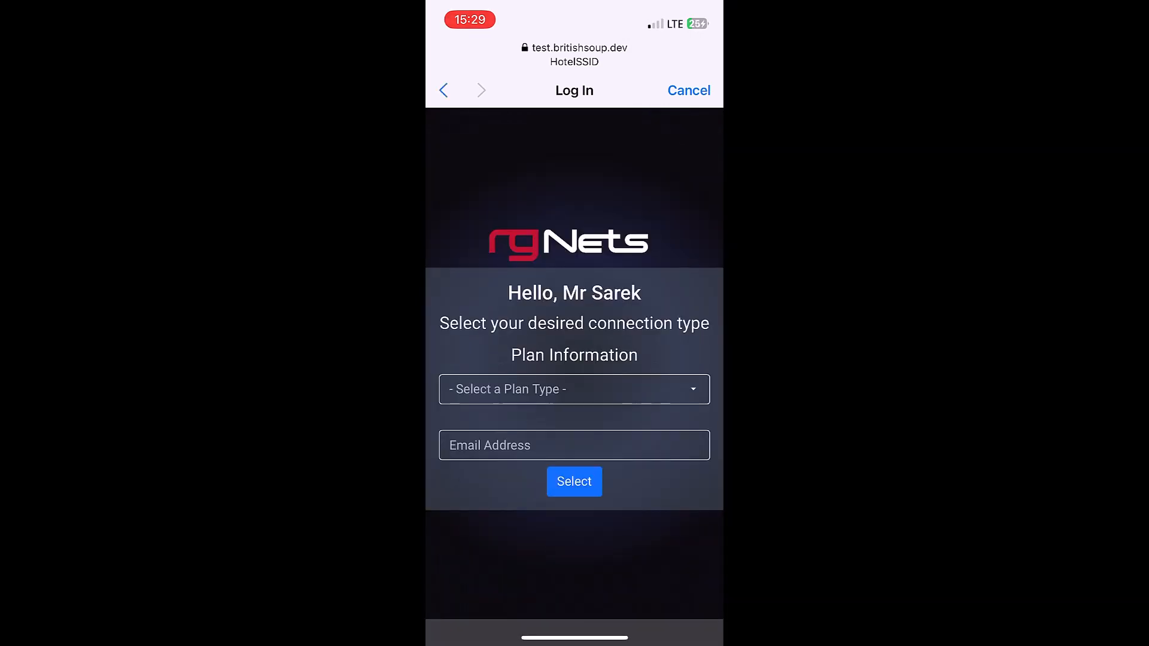
Choose the 10 Device Usage Plan ($5.00) as the connection type and fill in the guest's e-mail address
left_click(574, 389)
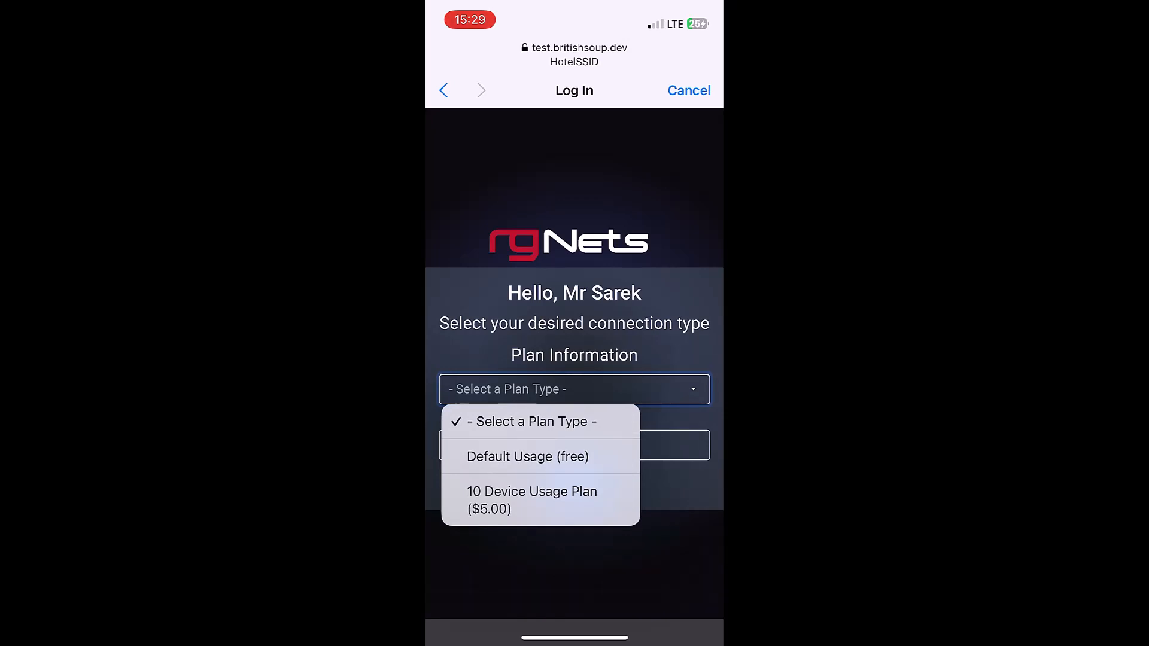
left_click(532, 500)
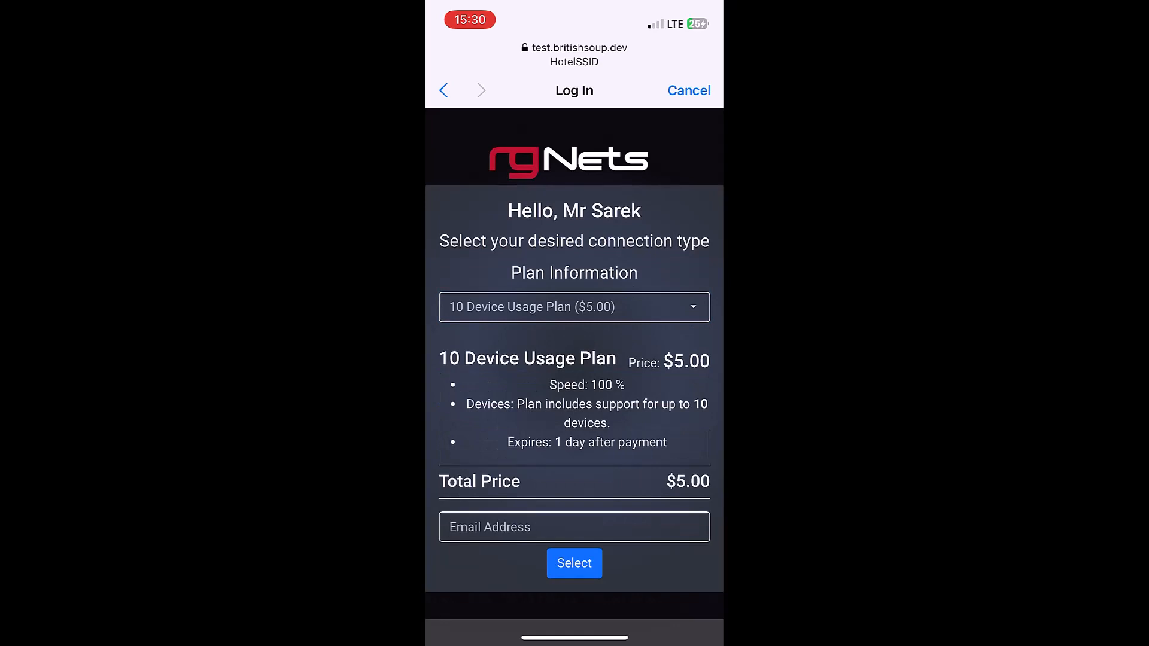
left_click(575, 527)
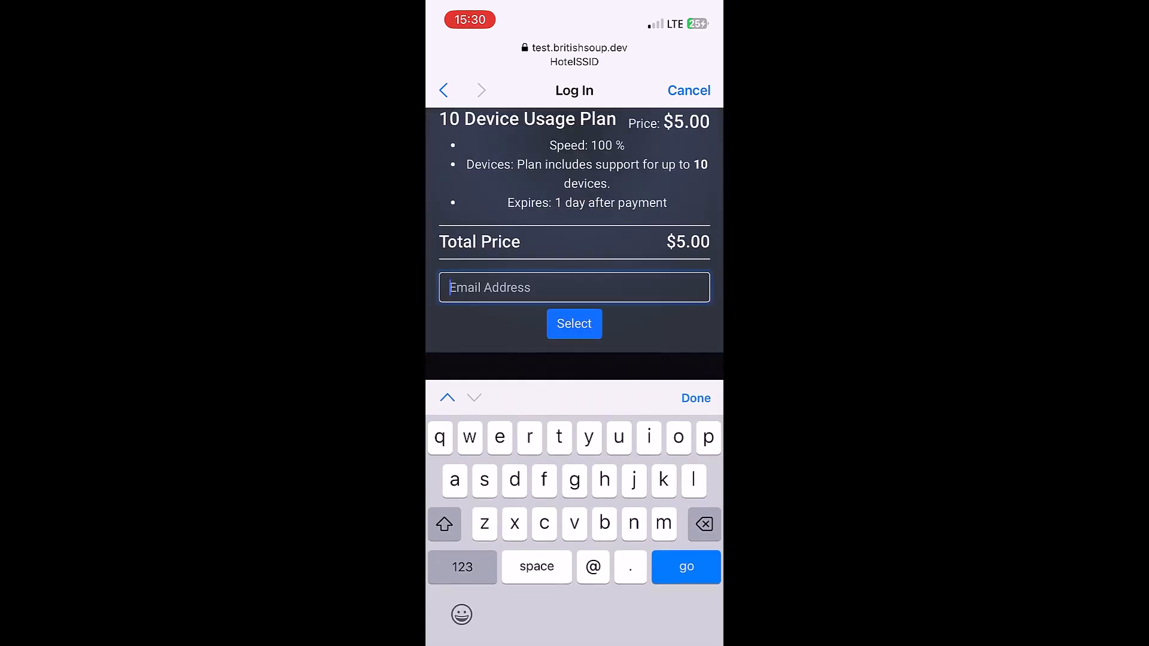
type("cr")
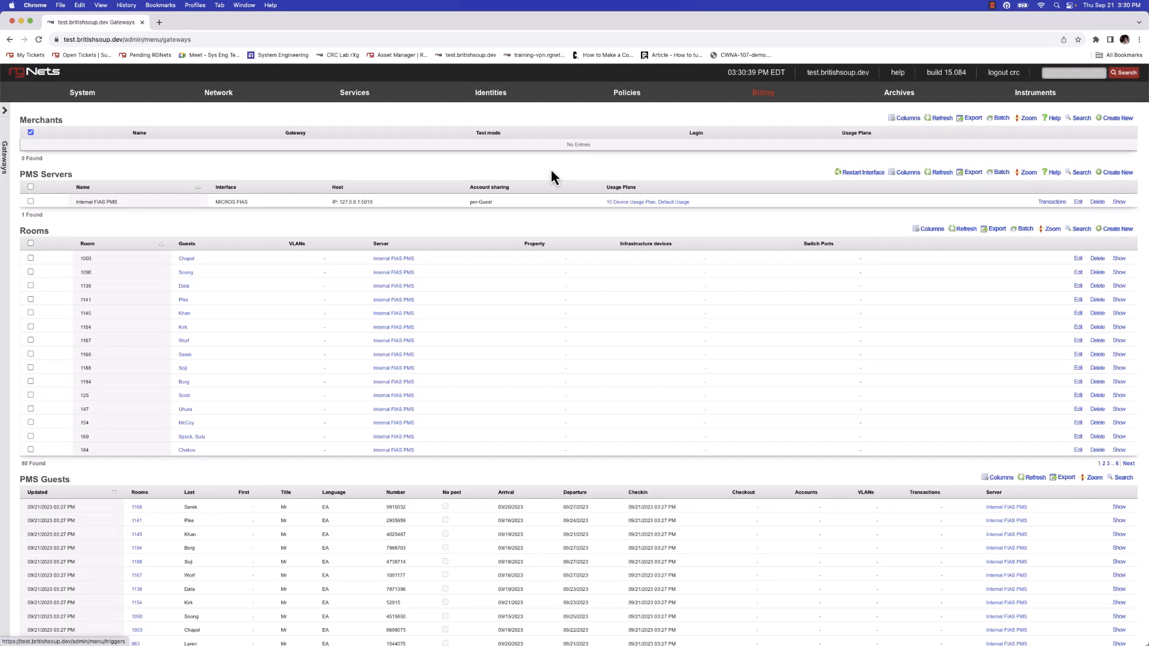
Switch back to the rXg console, open the billing transactions and examine the newest PMS transaction's time, IP, MAC, credentials, room, account and server
mouse_move(745, 105)
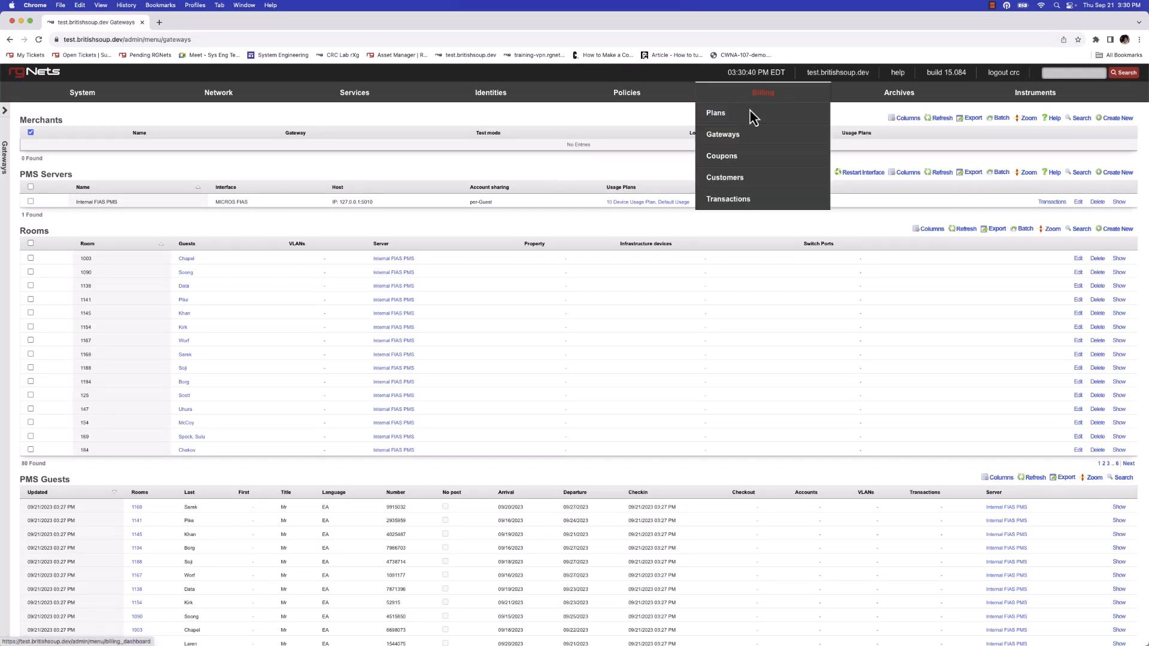
left_click(735, 200)
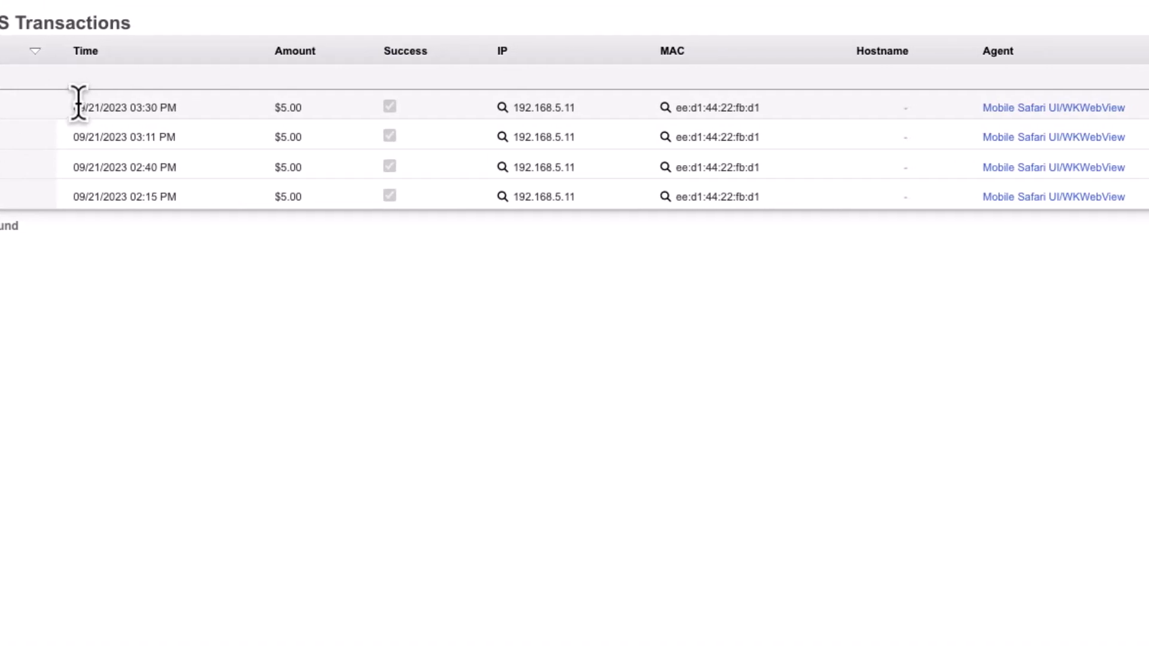
left_click_drag(103, 108, 227, 107)
left_click(226, 108)
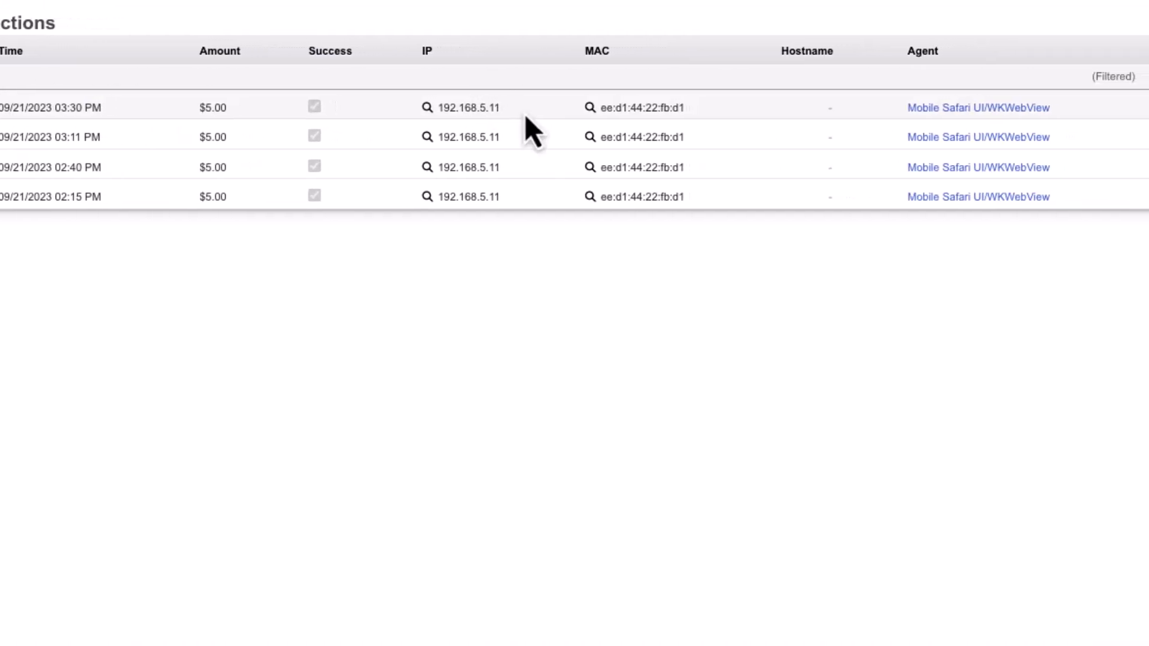
left_click_drag(511, 109, 545, 108)
left_click(742, 115)
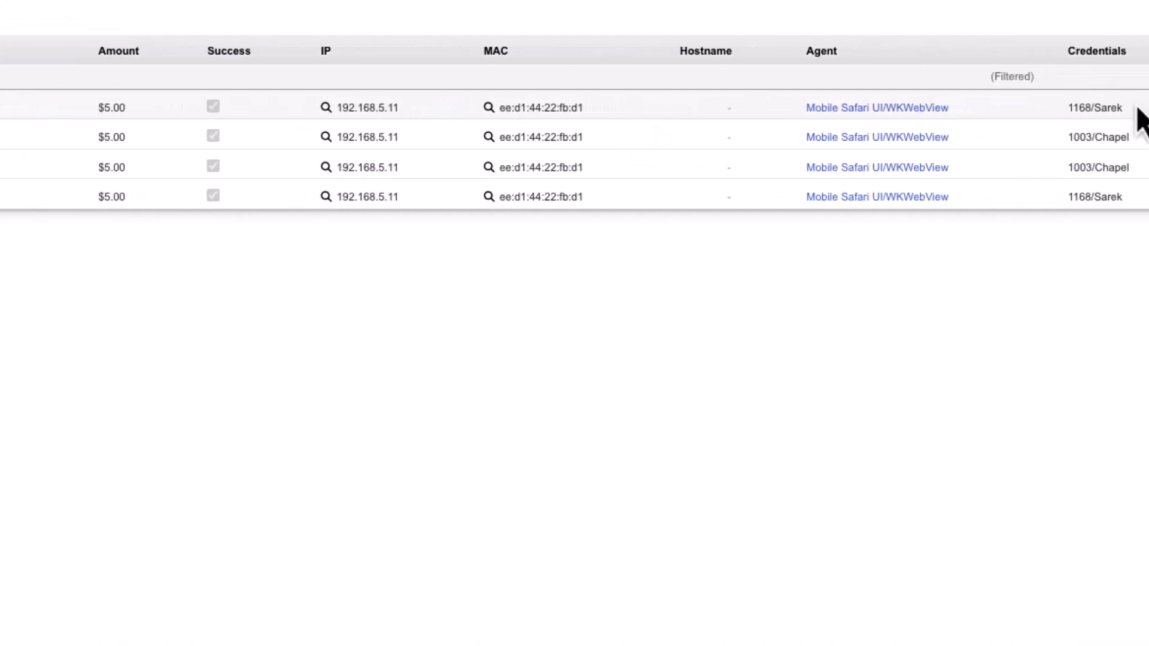
left_click_drag(1009, 107, 1033, 107)
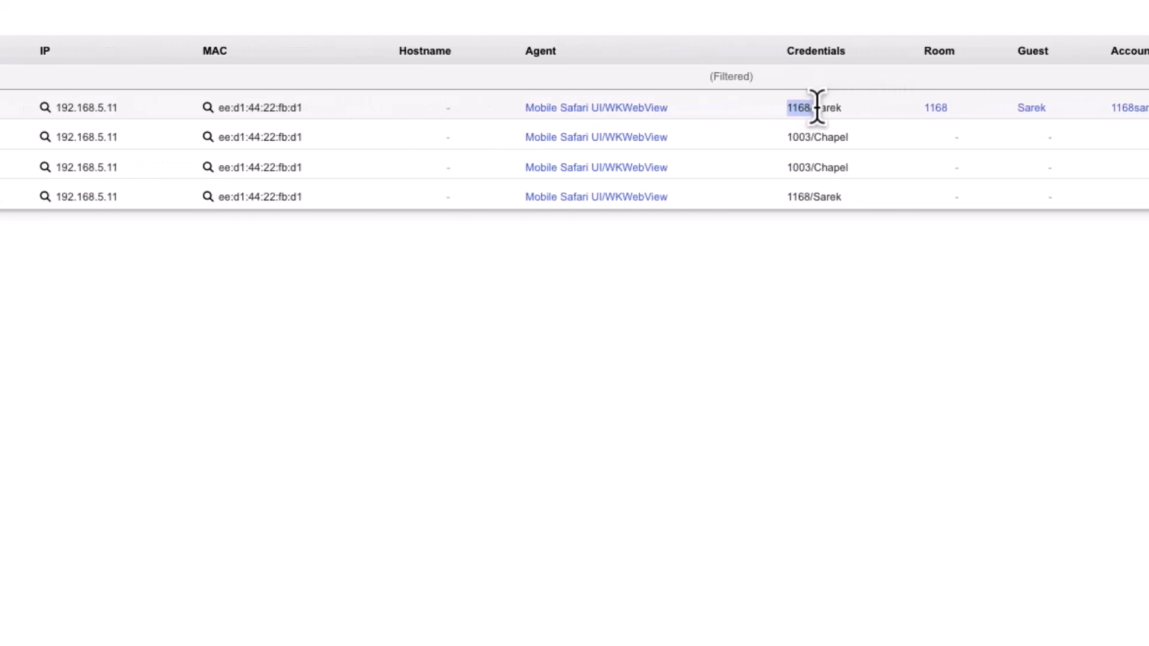
left_click(894, 108)
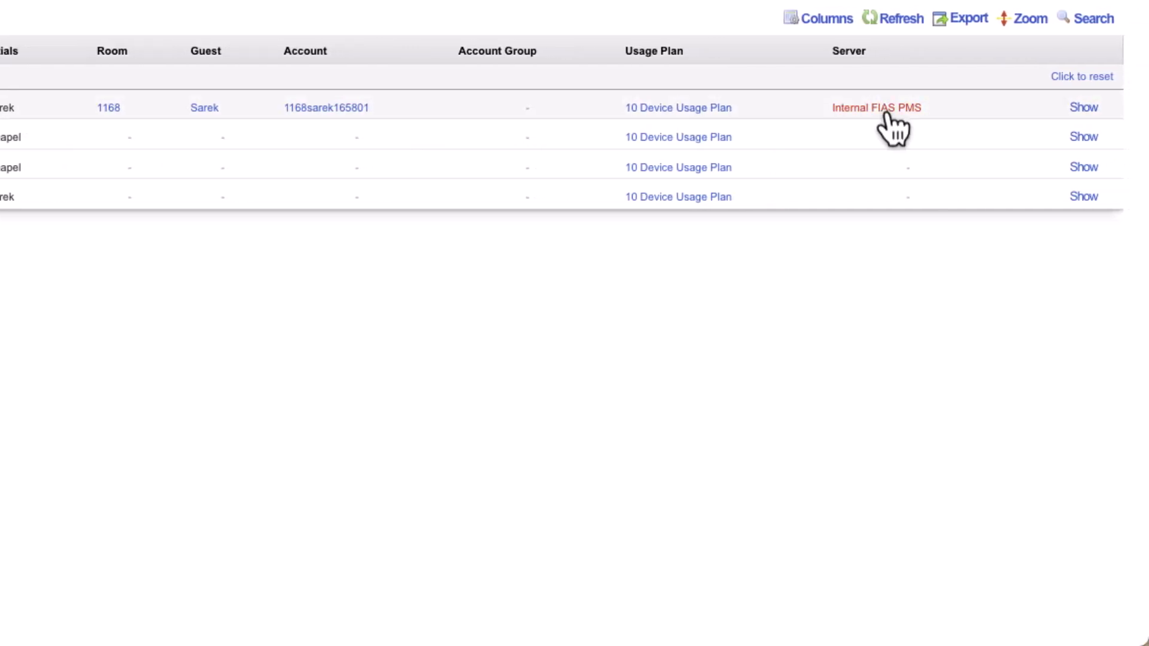
Open the Accounts page of the Identities section
mouse_move(444, 99)
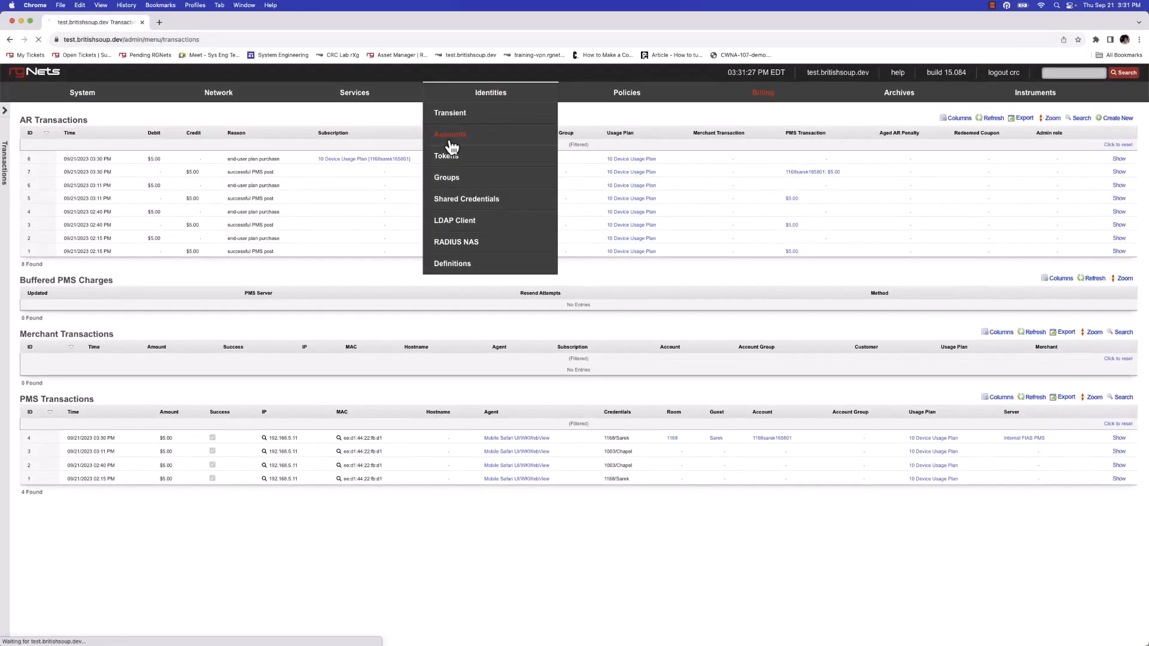